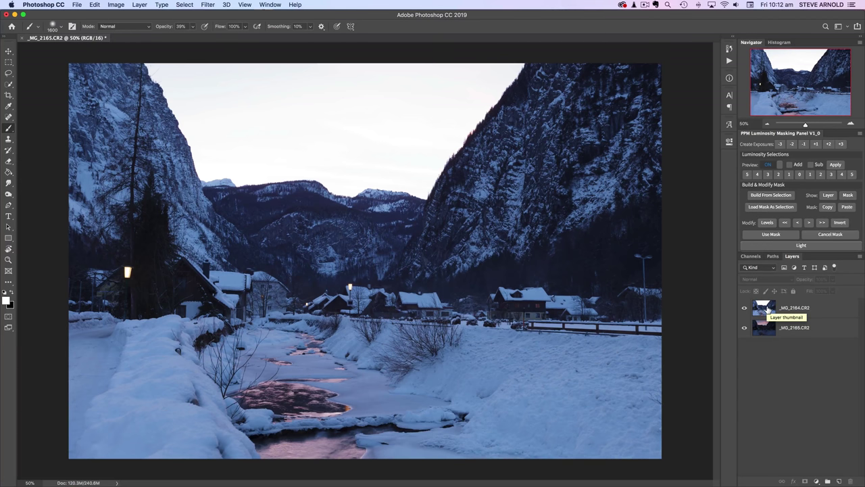
Select the _MG_2164.CR2 layer and reduce the brush size to 1100.
{"action": "left_click", "coordinate": [817, 310]}
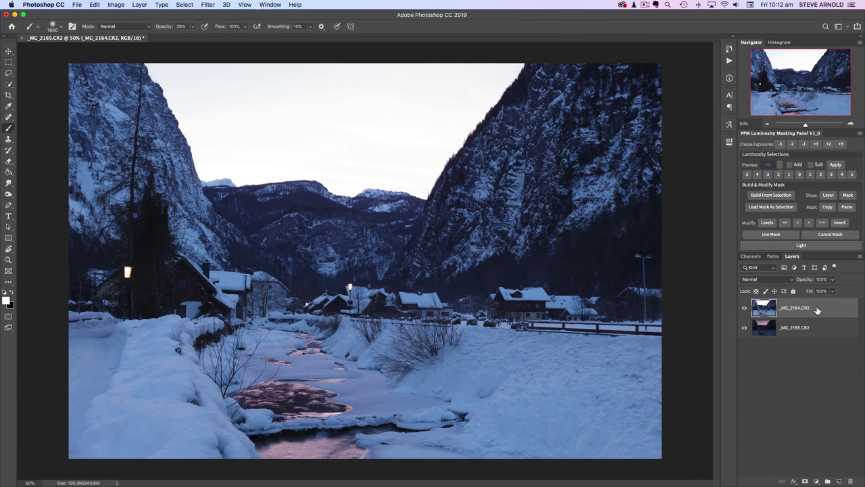
{"action": "key", "text": "bracketleft"}
{"action": "key", "text": "bracketleft"}
{"action": "key", "text": "bracketleft"}
{"action": "key", "text": "bracketleft"}
{"action": "key", "text": "bracketleft"}
Compare the two exposures by hiding and showing the _MG_2164.CR2 layer.
{"action": "left_click", "coordinate": [745, 308]}
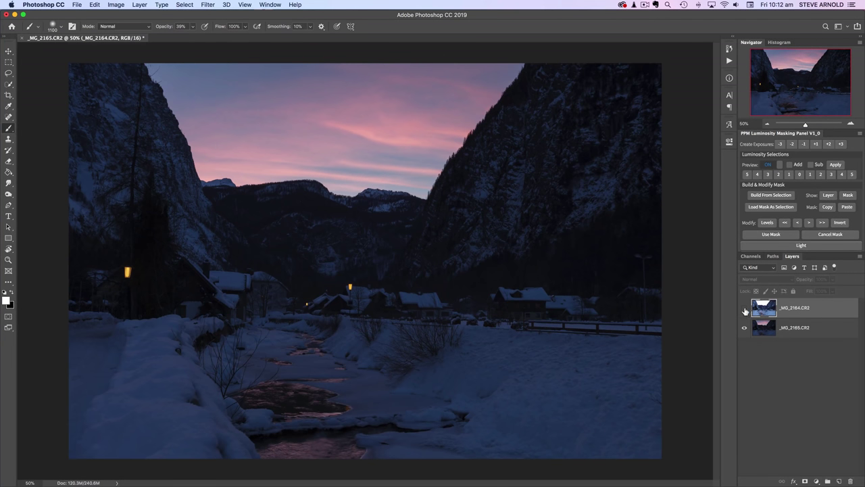
{"action": "left_click", "coordinate": [744, 308]}
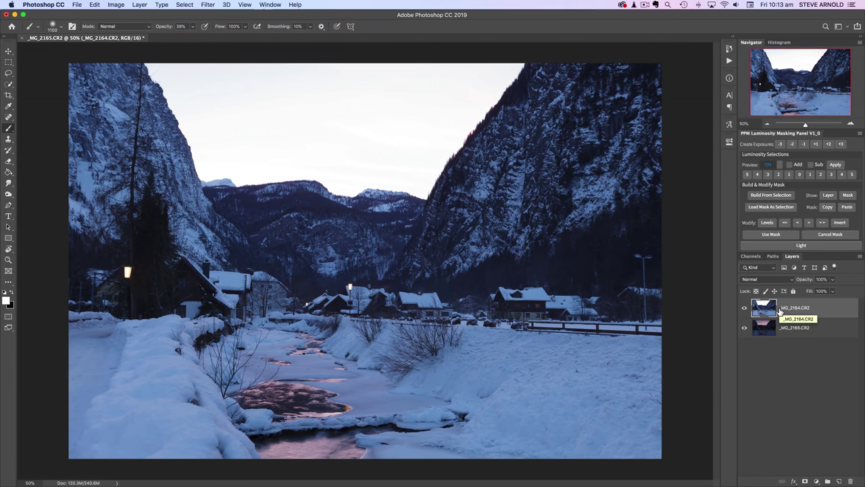
{"action": "left_click", "coordinate": [744, 309]}
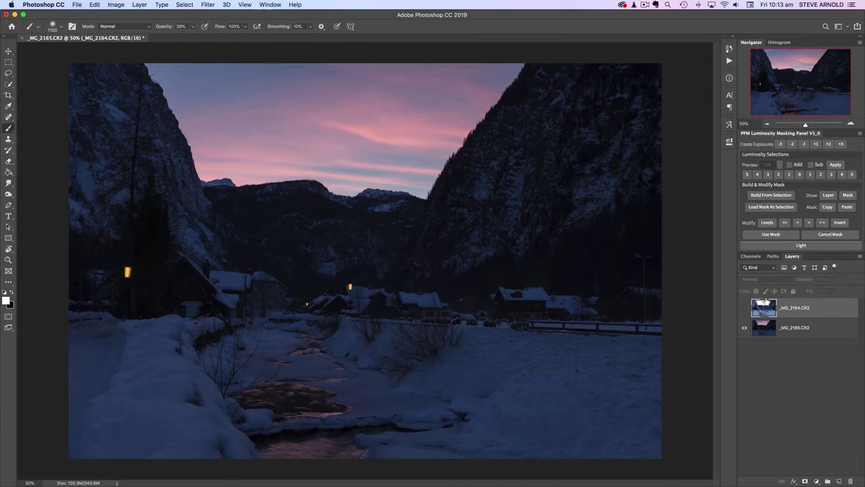
{"action": "left_click", "coordinate": [745, 308]}
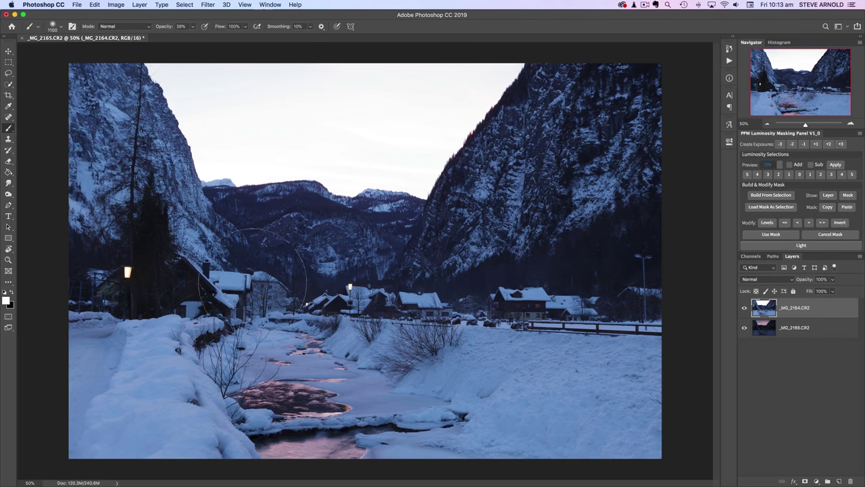
Reduce the brush size to 500 and add a white layer mask to the _MG_2164.CR2 layer.
{"action": "key", "text": "x"}
{"action": "key", "text": "bracketleft"}
{"action": "key", "text": "bracketleft"}
{"action": "key", "text": "bracketleft"}
{"action": "key", "text": "bracketleft"}
{"action": "key", "text": "bracketleft"}
{"action": "key", "text": "bracketleft"}
{"action": "left_click", "coordinate": [804, 482]}
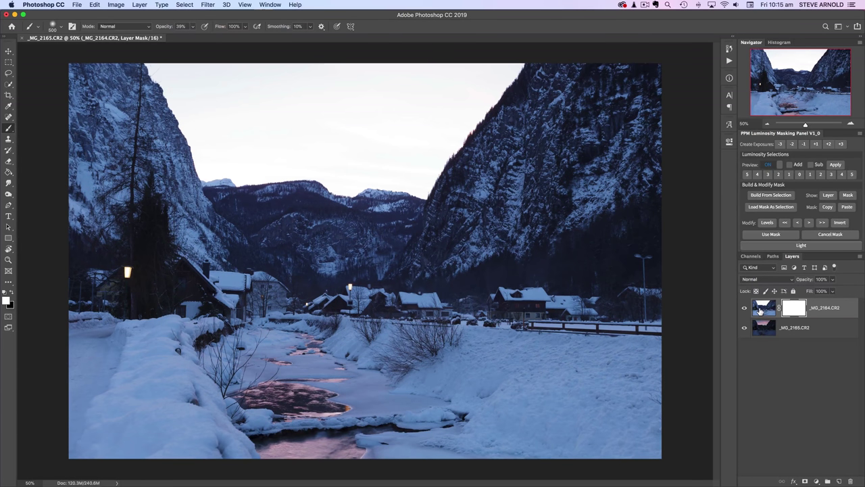
Paint black at 36% brush opacity on the mask over the sky beside the left mountain's slope.
{"action": "left_click", "coordinate": [12, 293]}
{"action": "key", "text": "bracketright"}
{"action": "key", "text": "bracketleft"}
{"action": "left_click_drag", "start_coordinate": [164, 28], "coordinate": [162, 31]}
{"action": "mouse_move", "coordinate": [166, 72]}
{"action": "left_mouse_down"}
{"action": "mouse_move", "coordinate": [210, 158]}
{"action": "mouse_move", "coordinate": [177, 84]}
{"action": "mouse_move", "coordinate": [217, 110]}
{"action": "left_mouse_up"}
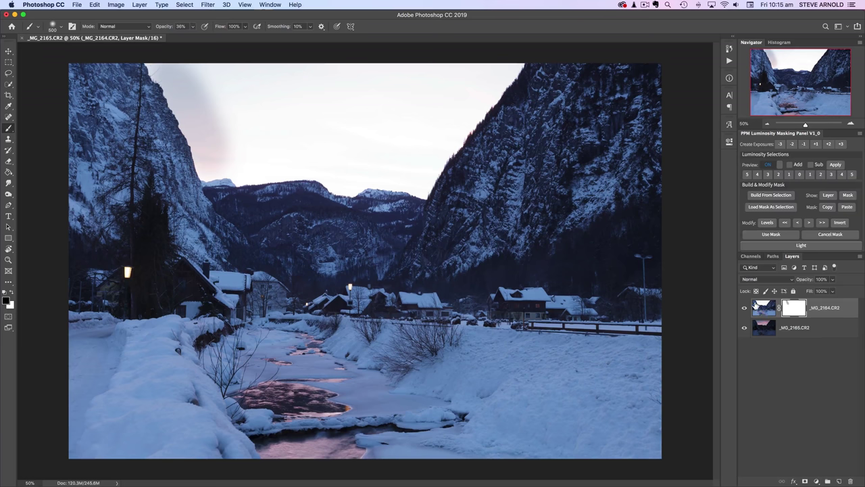
{"action": "mouse_move", "coordinate": [215, 87]}
{"action": "left_mouse_down"}
{"action": "mouse_move", "coordinate": [251, 181]}
{"action": "mouse_move", "coordinate": [218, 84]}
{"action": "mouse_move", "coordinate": [287, 179]}
{"action": "mouse_move", "coordinate": [247, 78]}
{"action": "mouse_move", "coordinate": [330, 169]}
{"action": "mouse_move", "coordinate": [257, 85]}
{"action": "mouse_move", "coordinate": [188, 124]}
{"action": "mouse_move", "coordinate": [215, 164]}
{"action": "mouse_move", "coordinate": [188, 122]}
{"action": "mouse_move", "coordinate": [208, 161]}
{"action": "mouse_move", "coordinate": [303, 162]}
{"action": "mouse_move", "coordinate": [376, 178]}
{"action": "mouse_move", "coordinate": [347, 179]}
{"action": "mouse_move", "coordinate": [290, 79]}
{"action": "mouse_move", "coordinate": [330, 97]}
{"action": "mouse_move", "coordinate": [385, 173]}
{"action": "mouse_move", "coordinate": [329, 67]}
{"action": "mouse_move", "coordinate": [400, 159]}
{"action": "mouse_move", "coordinate": [220, 133]}
{"action": "left_mouse_up"}
Darken the rest of the sky by painting black on the mask with an 800 brush, refining along the mountains at size 500.
{"action": "key", "text": "bracketright"}
{"action": "key", "text": "bracketright"}
{"action": "key", "text": "bracketright"}
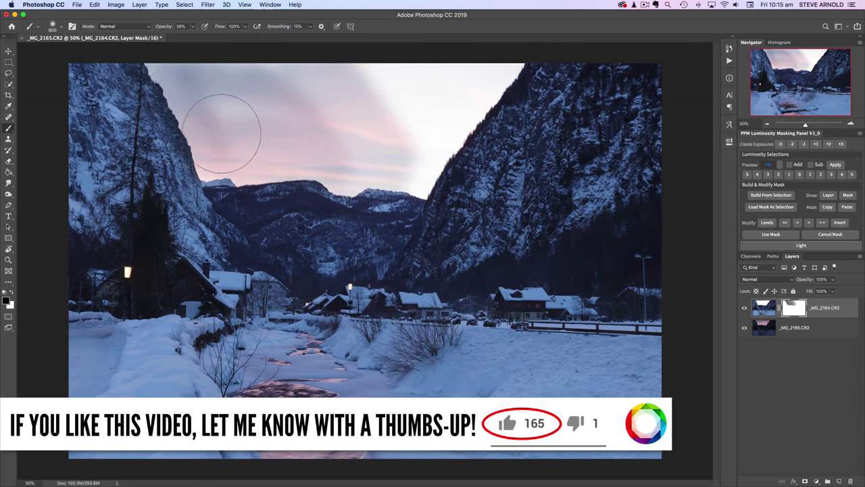
{"action": "mouse_move", "coordinate": [209, 101]}
{"action": "left_mouse_down"}
{"action": "mouse_move", "coordinate": [508, 69]}
{"action": "mouse_move", "coordinate": [448, 115]}
{"action": "mouse_move", "coordinate": [415, 163]}
{"action": "mouse_move", "coordinate": [497, 72]}
{"action": "mouse_move", "coordinate": [498, 95]}
{"action": "mouse_move", "coordinate": [529, 59]}
{"action": "mouse_move", "coordinate": [492, 76]}
{"action": "mouse_move", "coordinate": [419, 169]}
{"action": "mouse_move", "coordinate": [328, 167]}
{"action": "mouse_move", "coordinate": [410, 158]}
{"action": "left_mouse_up"}
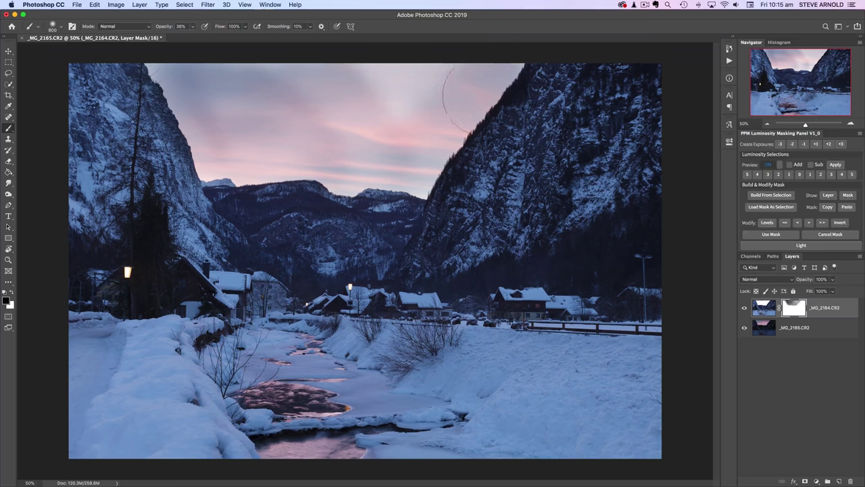
{"action": "mouse_move", "coordinate": [276, 151]}
{"action": "left_mouse_down"}
{"action": "mouse_move", "coordinate": [176, 105]}
{"action": "mouse_move", "coordinate": [154, 58]}
{"action": "mouse_move", "coordinate": [296, 90]}
{"action": "mouse_move", "coordinate": [441, 89]}
{"action": "mouse_move", "coordinate": [297, 114]}
{"action": "mouse_move", "coordinate": [498, 74]}
{"action": "mouse_move", "coordinate": [412, 158]}
{"action": "mouse_move", "coordinate": [328, 158]}
{"action": "left_mouse_up"}
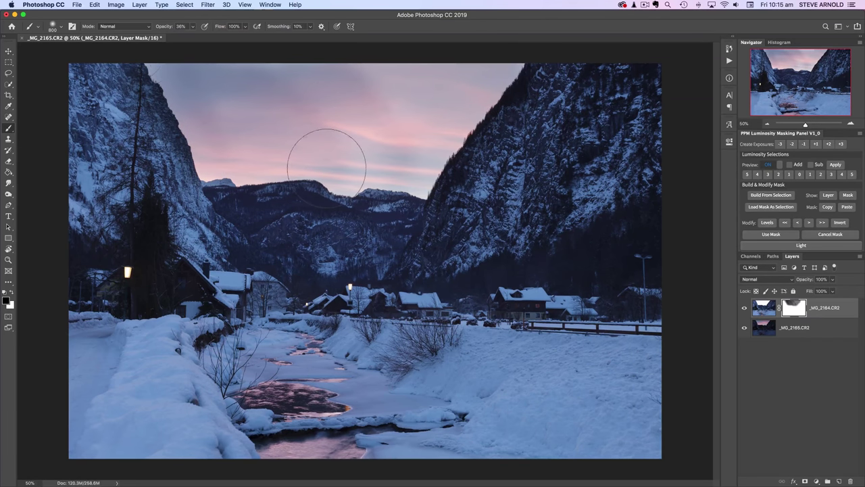
{"action": "mouse_move", "coordinate": [393, 160]}
{"action": "left_mouse_down"}
{"action": "mouse_move", "coordinate": [547, 154]}
{"action": "mouse_move", "coordinate": [473, 139]}
{"action": "mouse_move", "coordinate": [499, 101]}
{"action": "mouse_move", "coordinate": [496, 142]}
{"action": "mouse_move", "coordinate": [483, 117]}
{"action": "mouse_move", "coordinate": [421, 145]}
{"action": "left_mouse_up"}
{"action": "key", "text": "bracketleft"}
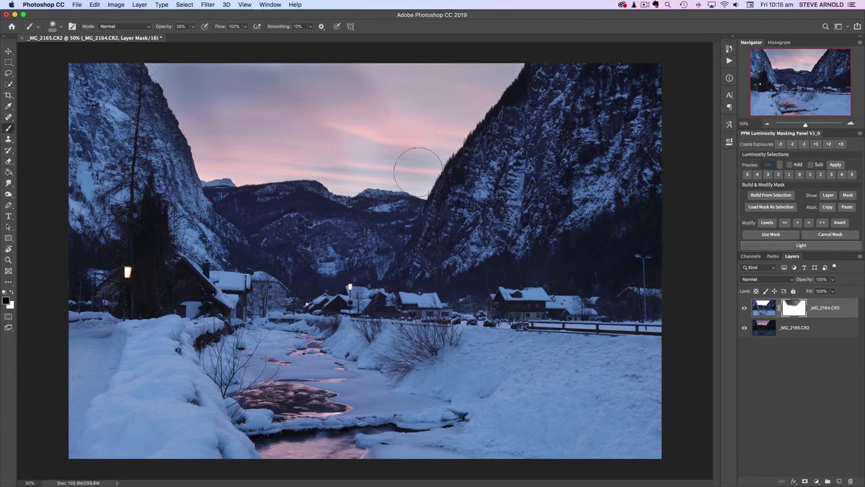
{"action": "mouse_move", "coordinate": [352, 175]}
{"action": "left_mouse_down"}
{"action": "mouse_move", "coordinate": [217, 161]}
{"action": "mouse_move", "coordinate": [203, 124]}
{"action": "mouse_move", "coordinate": [258, 150]}
{"action": "mouse_move", "coordinate": [165, 155]}
{"action": "mouse_move", "coordinate": [152, 105]}
{"action": "left_mouse_up"}
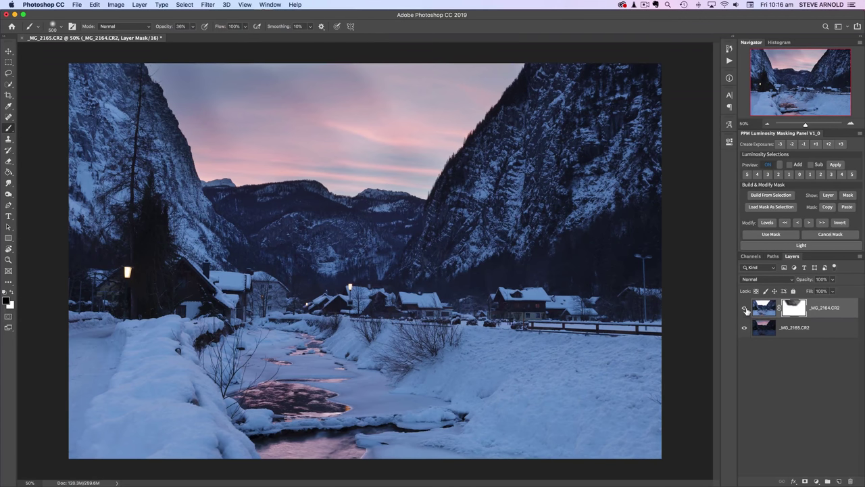
Check the blend by toggling the _MG_2164.CR2 layer and its mask, and examine the mask on its own.
{"action": "left_click", "coordinate": [745, 308]}
{"action": "left_click", "coordinate": [745, 308]}
{"action": "left_click", "coordinate": [796, 310], "text": "shift"}
{"action": "left_click", "coordinate": [796, 309], "text": "shift"}
{"action": "left_click", "coordinate": [795, 309], "text": "shift"}
{"action": "left_click", "coordinate": [795, 310], "text": "shift"}
{"action": "left_click", "coordinate": [796, 310], "text": "shift"}
{"action": "left_click", "coordinate": [795, 310], "text": "shift"}
{"action": "left_click", "coordinate": [795, 309], "text": "shift"}
{"action": "left_click", "coordinate": [796, 309], "text": "shift"}
{"action": "left_click", "coordinate": [796, 310], "text": "alt"}
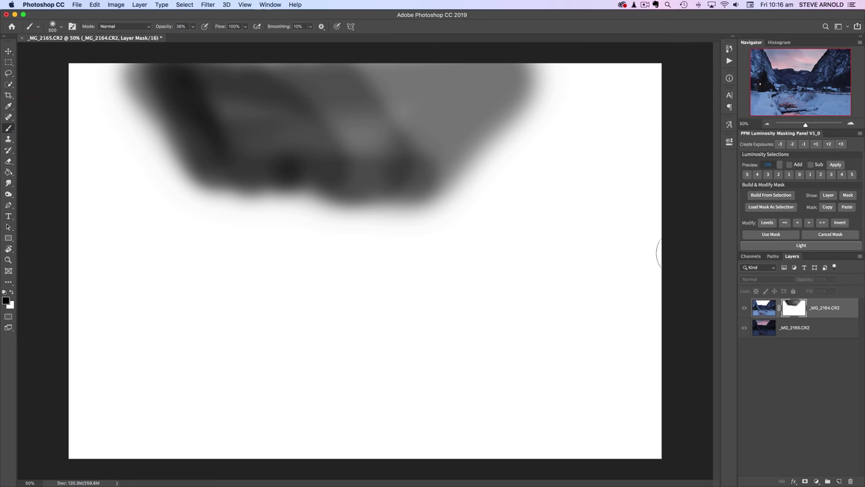
{"action": "left_click", "coordinate": [765, 311]}
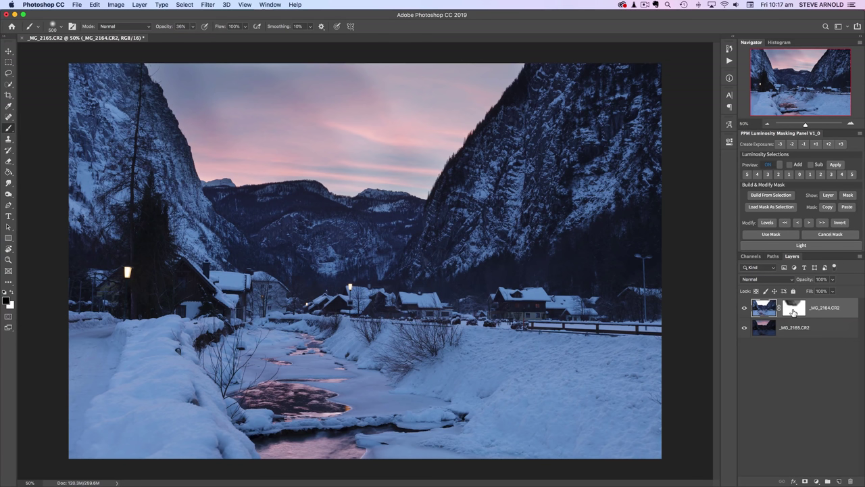
Duplicate the _MG_2164.CR2 layer with its mask and hide the lower of the two.
{"action": "left_click", "coordinate": [793, 310]}
{"action": "left_click_drag", "start_coordinate": [765, 310], "coordinate": [839, 481]}
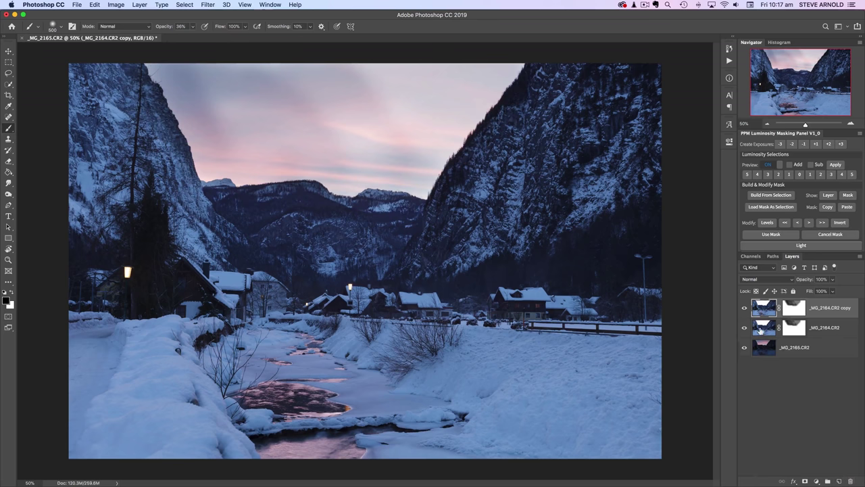
{"action": "left_click", "coordinate": [773, 327]}
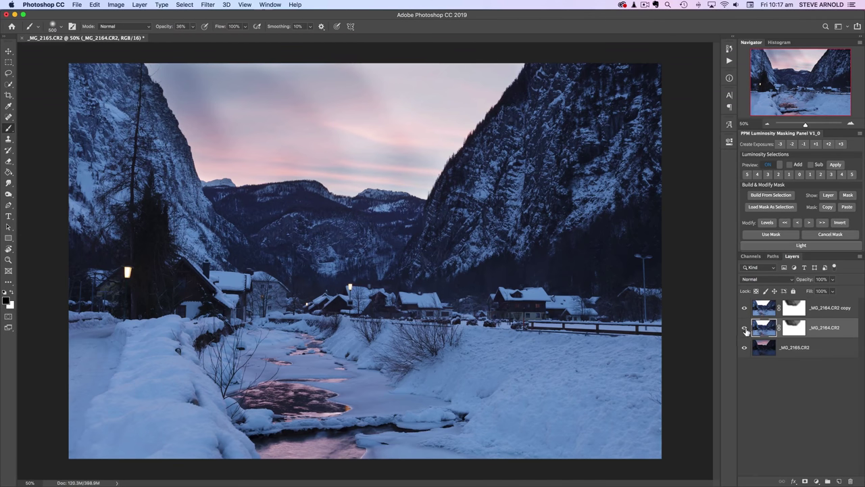
{"action": "left_click", "coordinate": [744, 327]}
Rename the hidden _MG_2164.CR2 layer as Original.
{"action": "double_click", "coordinate": [827, 329]}
{"action": "type", "text": "L"}
{"action": "type", "text": "iiginal"}
{"action": "key", "text": "Return"}
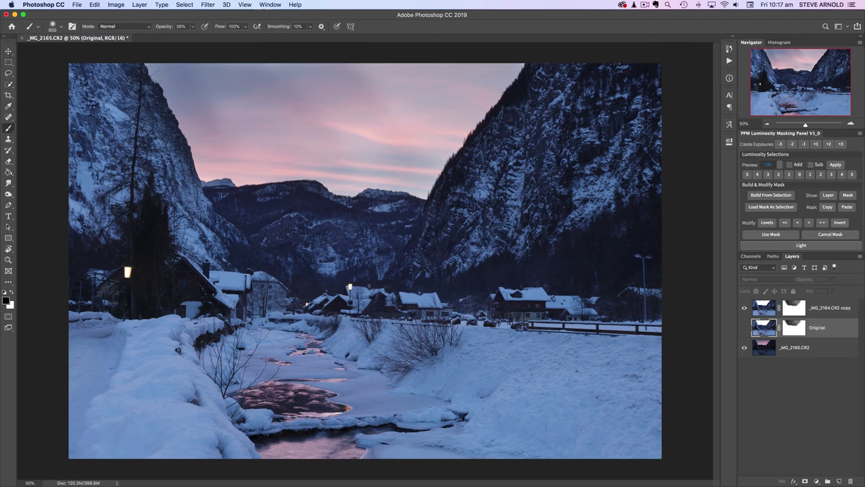
Rename the duplicate layer as Luminosity and delete its layer mask.
{"action": "double_click", "coordinate": [826, 308]}
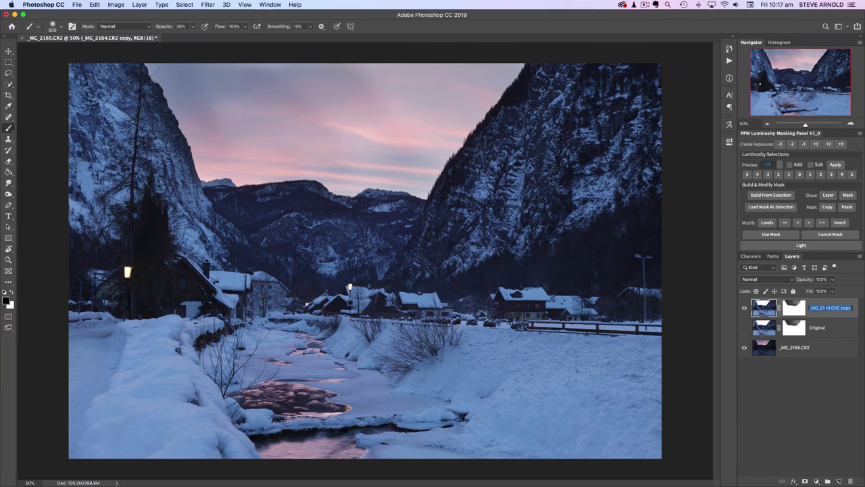
{"action": "type", "text": "Luminosity"}
{"action": "key", "text": "Return"}
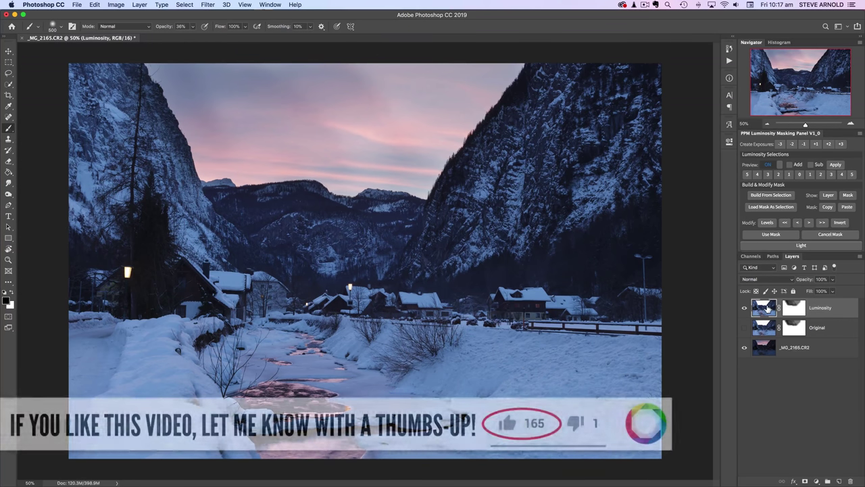
{"action": "left_click_drag", "start_coordinate": [801, 309], "coordinate": [851, 480]}
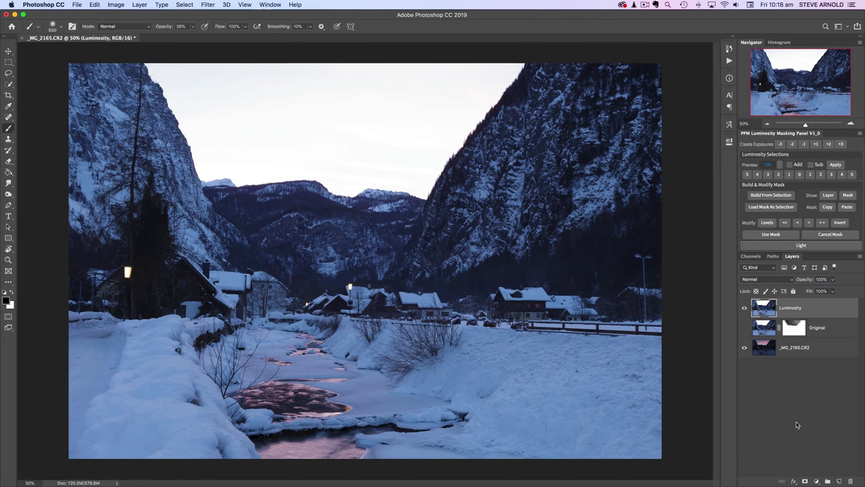
Lasso a freehand area across the sky and distant mountains and turn it into a layer mask on the Luminosity layer.
{"action": "left_click", "coordinate": [8, 74]}
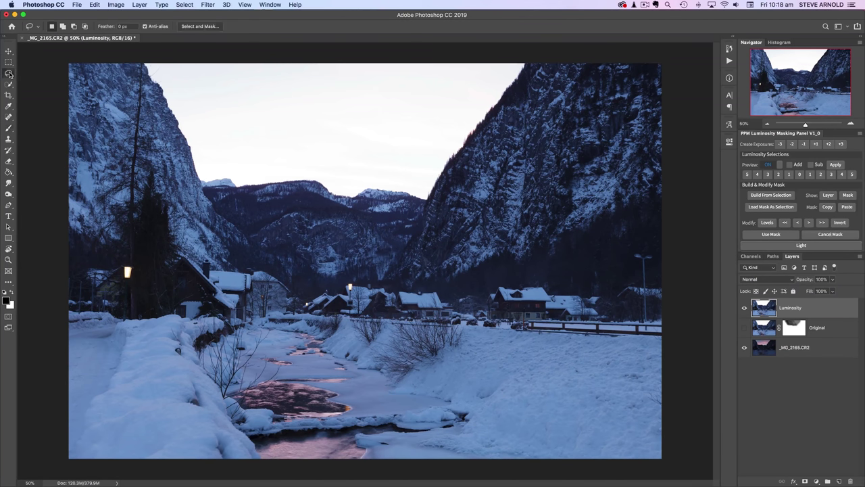
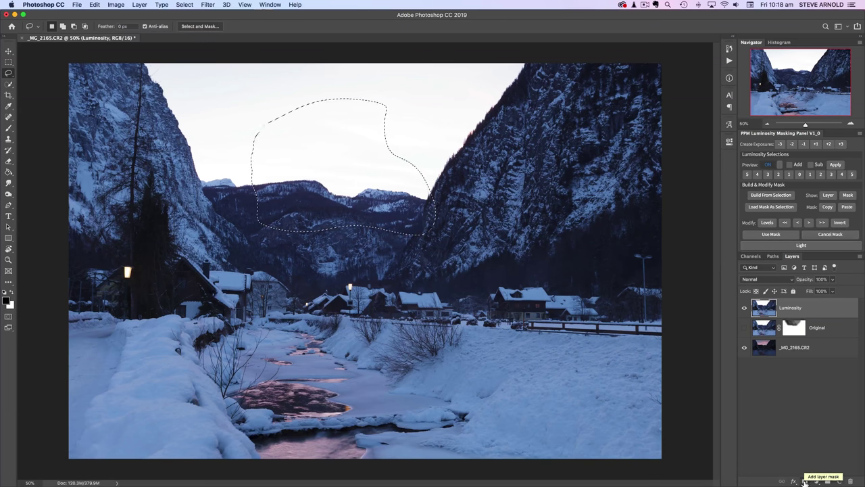
{"action": "left_click", "coordinate": [804, 481]}
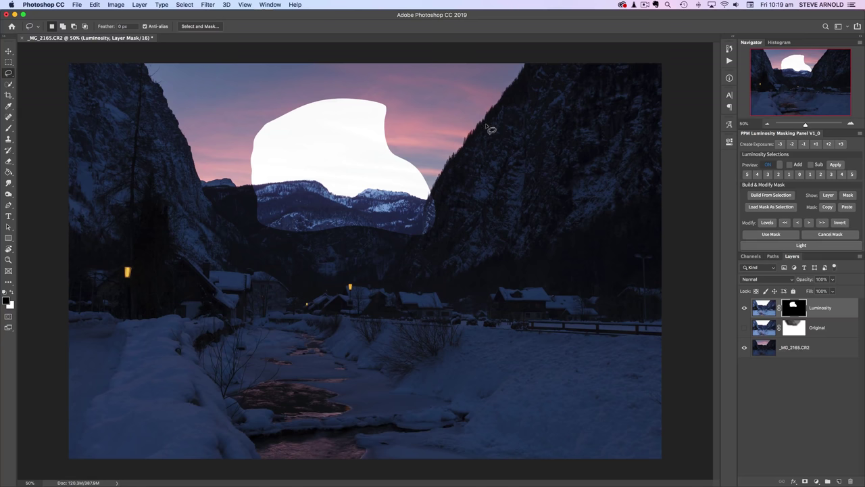
Compare the Luminosity layer's hard-edged mask with the Original layer's soft painted mask, and return to the image view.
{"action": "left_click", "coordinate": [794, 309], "text": "alt"}
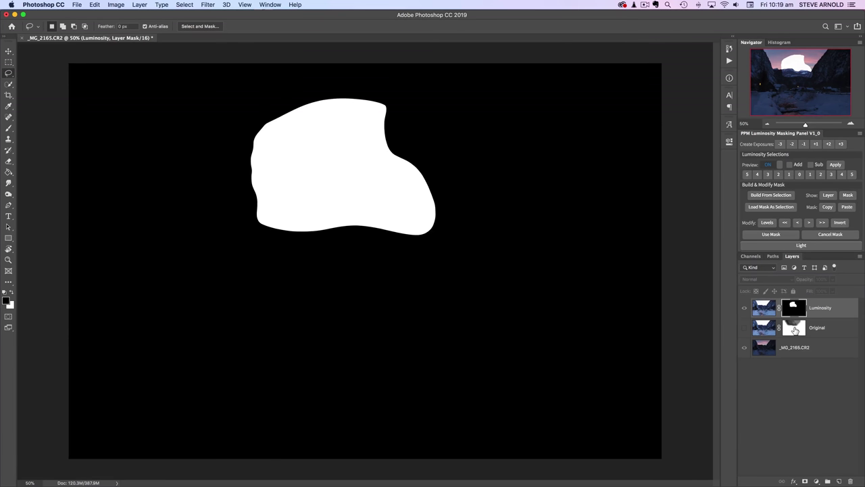
{"action": "left_click", "coordinate": [794, 329], "text": "alt"}
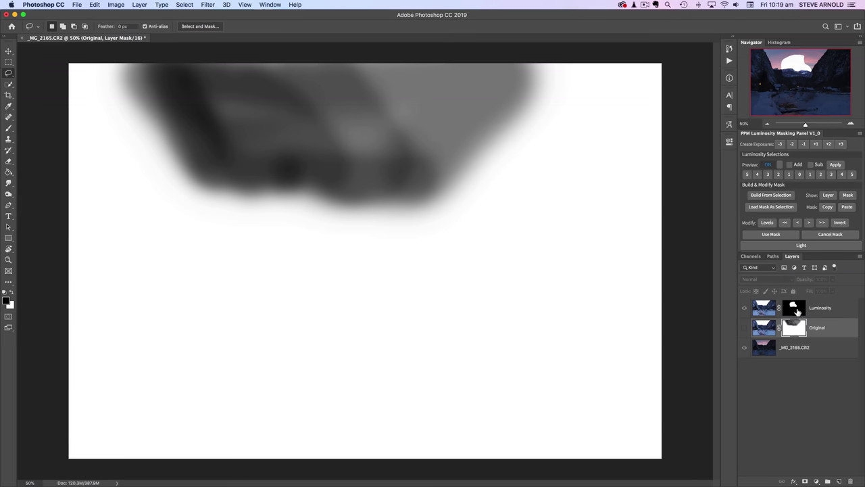
{"action": "left_click", "coordinate": [796, 308], "text": "alt"}
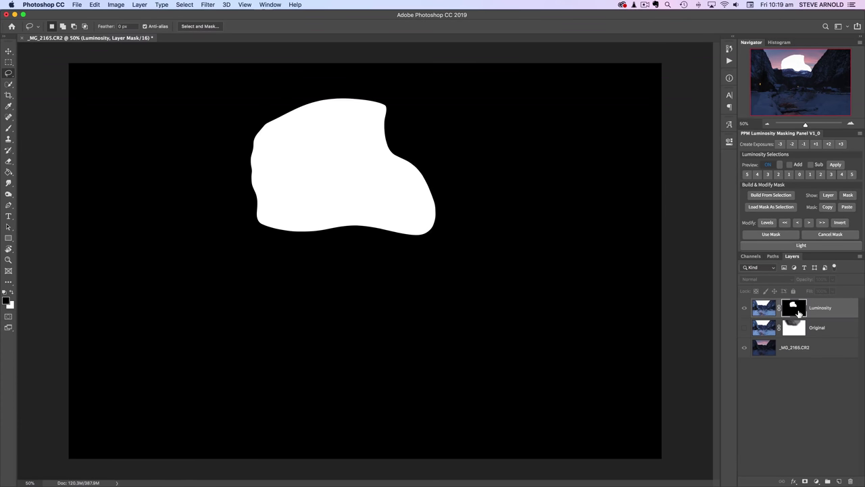
{"action": "left_click", "coordinate": [798, 327], "text": "alt"}
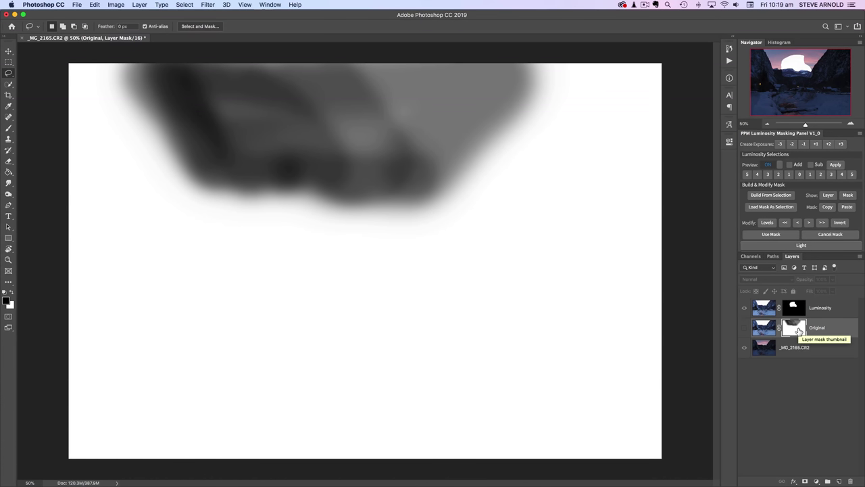
{"action": "left_click", "coordinate": [795, 308], "text": "alt"}
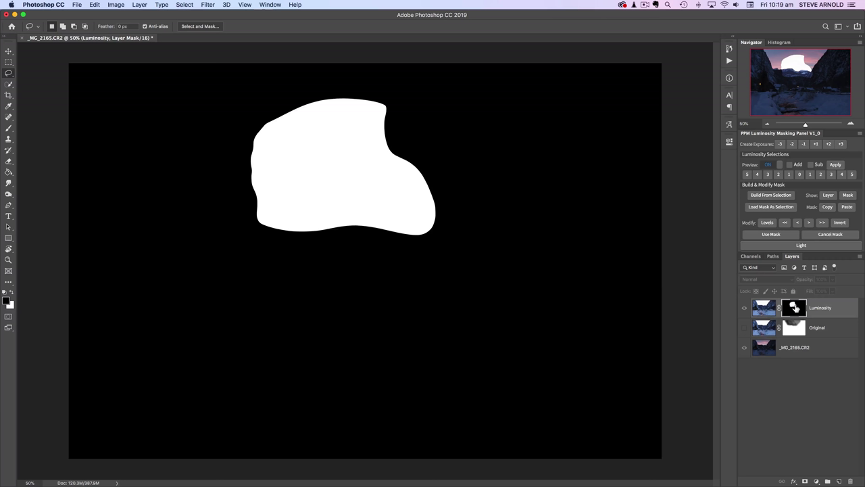
{"action": "left_click", "coordinate": [763, 309]}
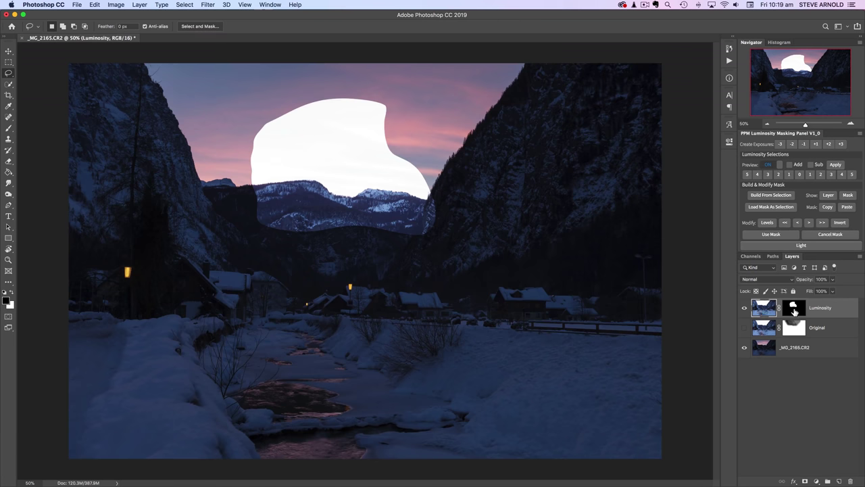
Delete the lasso-shaped layer mask from the Luminosity layer.
{"action": "left_click", "coordinate": [794, 311]}
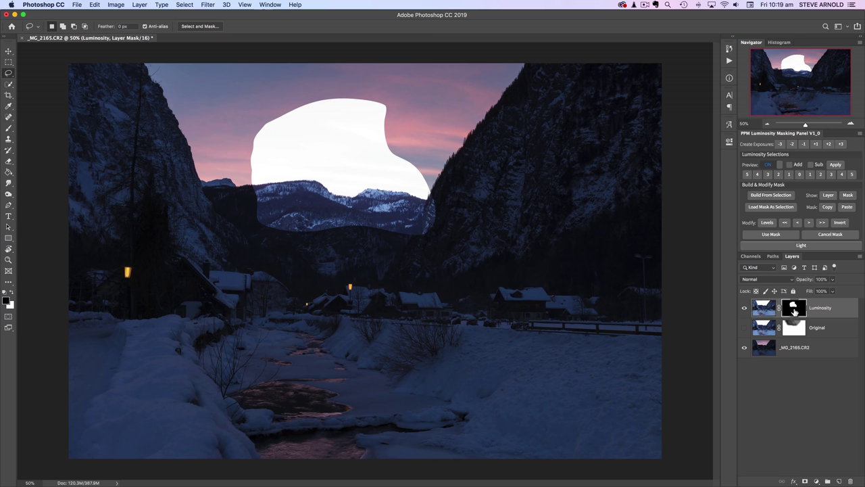
{"action": "left_click_drag", "start_coordinate": [795, 310], "coordinate": [850, 478]}
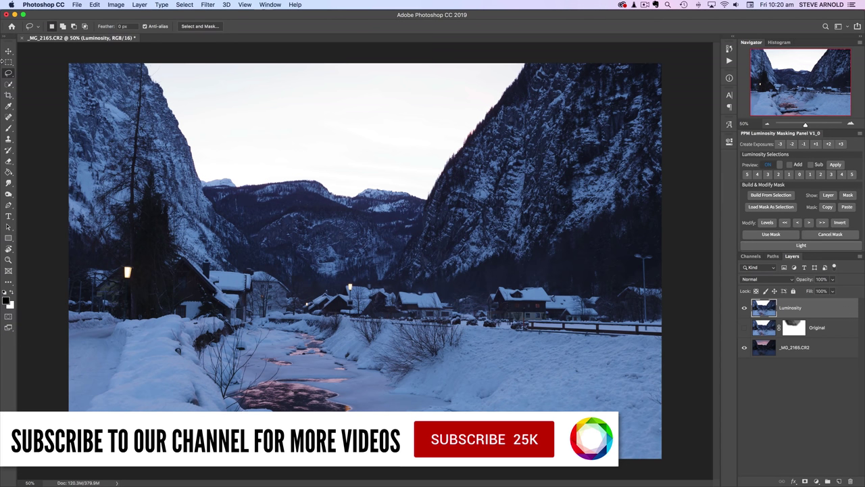
Switch to the Move tool and reorder the panel group so that Layers comes before Channels and Paths, with Layers displayed.
{"action": "left_click", "coordinate": [8, 52]}
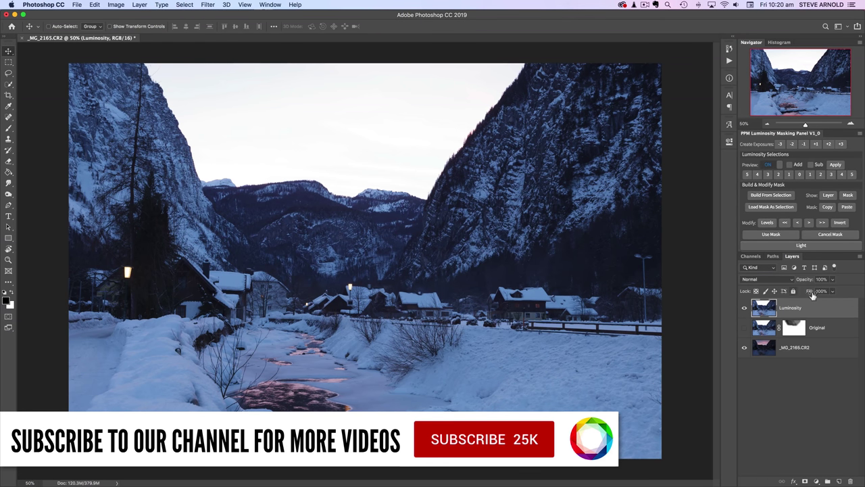
{"action": "left_click", "coordinate": [775, 258]}
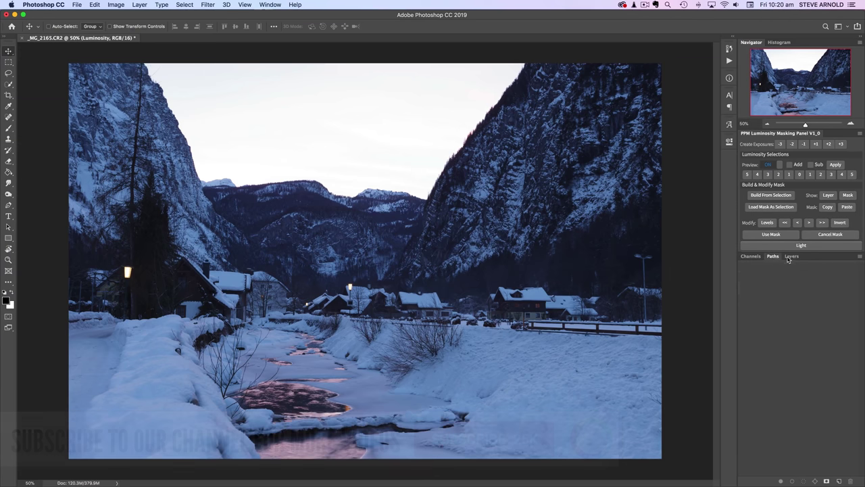
{"action": "left_click_drag", "start_coordinate": [792, 256], "coordinate": [747, 260]}
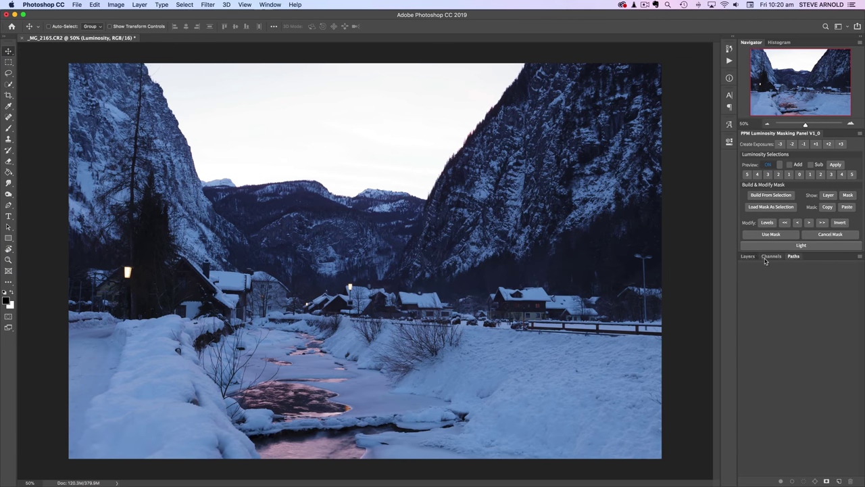
{"action": "left_click", "coordinate": [748, 259]}
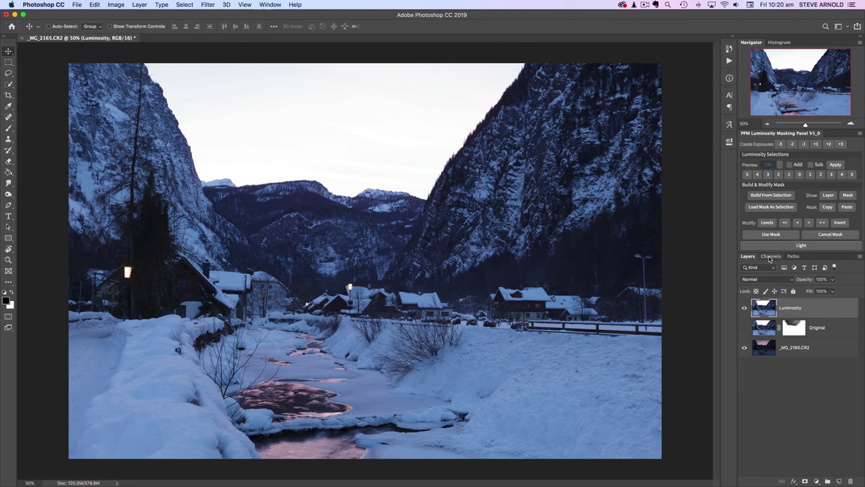
Load the RGB composite channel's brightness as a selection and turn it into a layer mask on the Luminosity layer.
{"action": "left_click", "coordinate": [770, 257]}
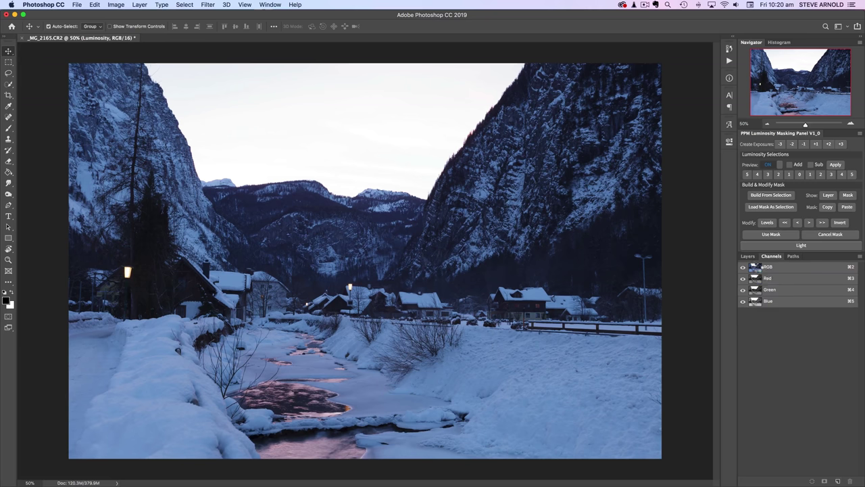
{"action": "left_click", "coordinate": [758, 267], "text": "super"}
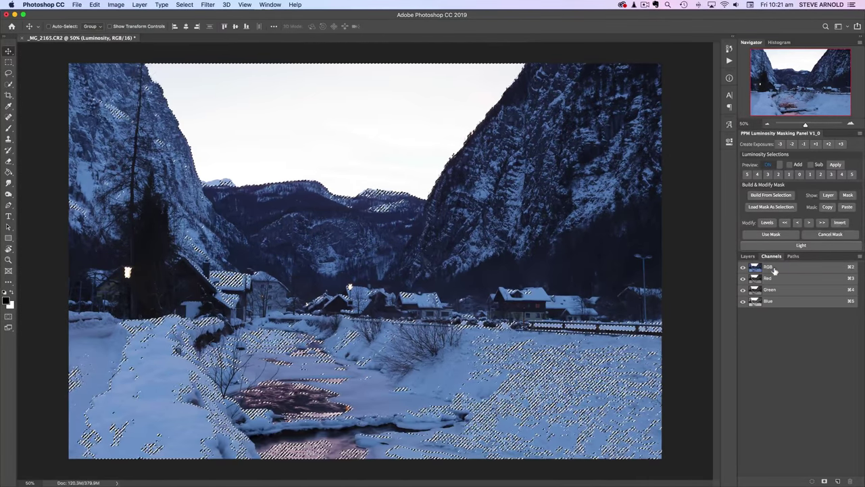
{"action": "left_click", "coordinate": [748, 256]}
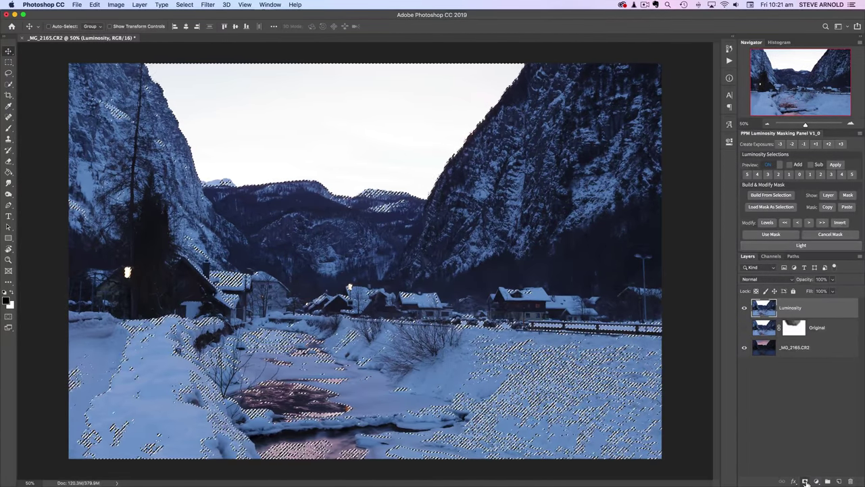
{"action": "left_click", "coordinate": [805, 481]}
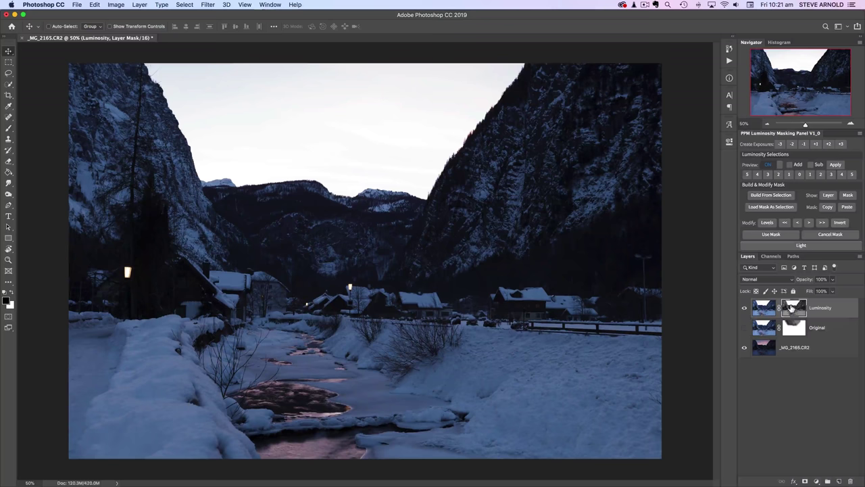
View the Luminosity layer's mask on its own, and compare the image with that layer hidden and shown.
{"action": "left_click", "coordinate": [792, 308], "text": "alt"}
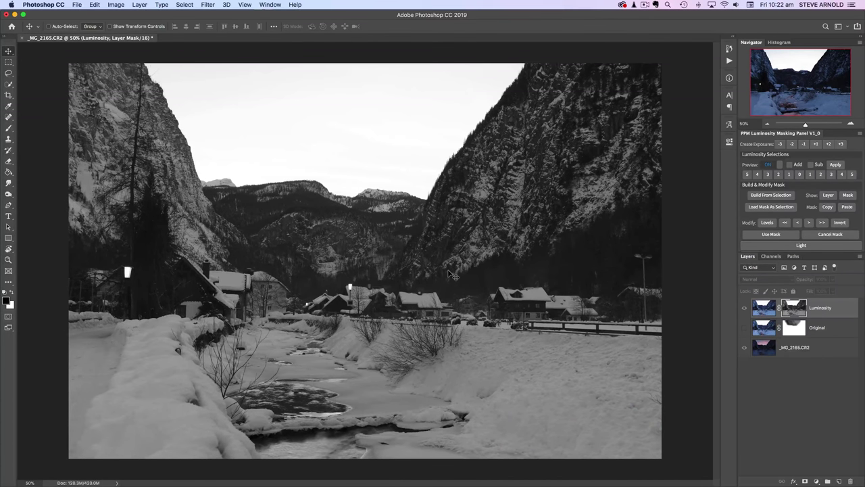
{"action": "left_click", "coordinate": [764, 309]}
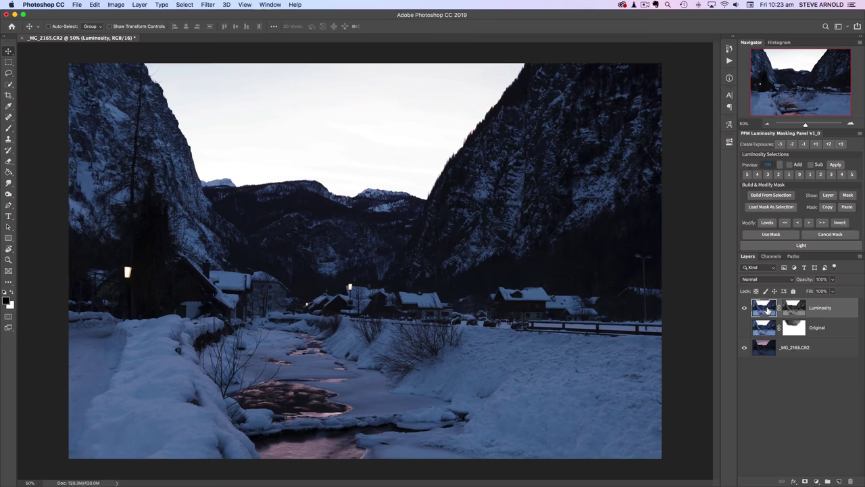
{"action": "left_click", "coordinate": [744, 308]}
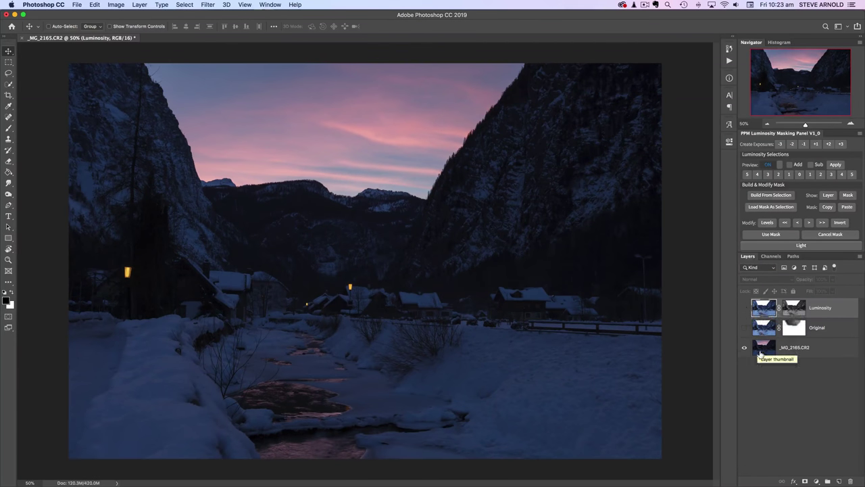
{"action": "left_click", "coordinate": [744, 310]}
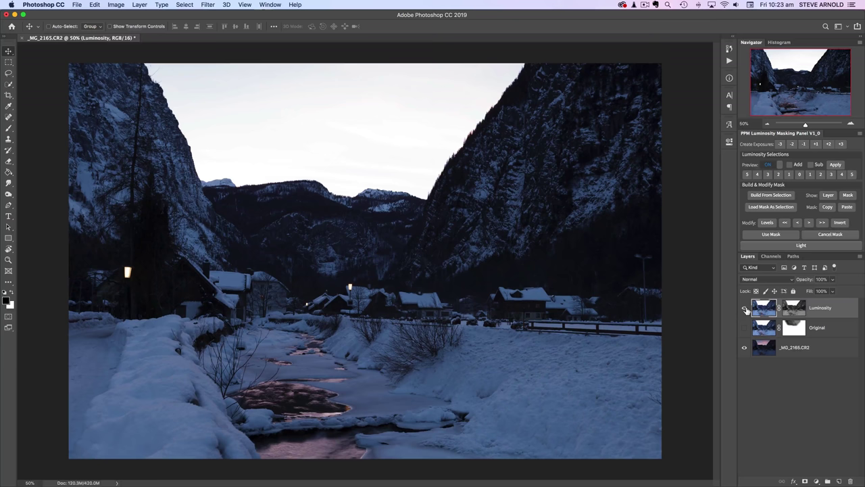
Invert the Luminosity layer's mask, inspect it on its own, and return to the image view.
{"action": "left_click", "coordinate": [796, 309]}
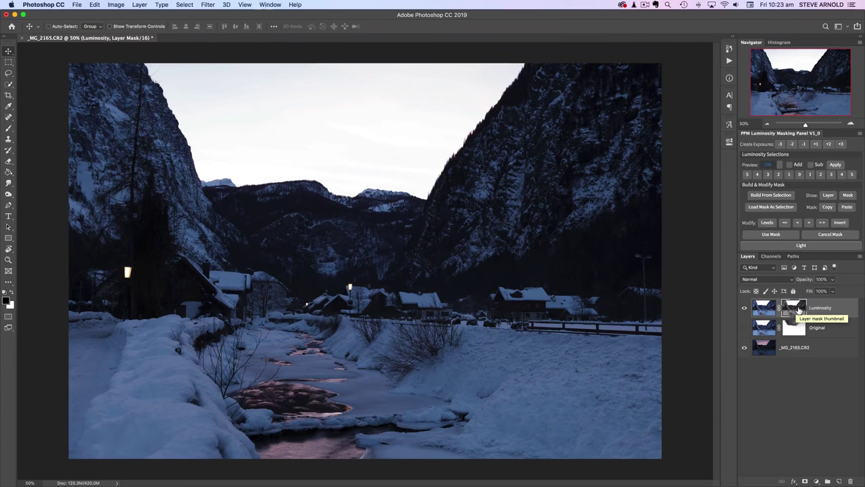
{"action": "key", "text": "super"}
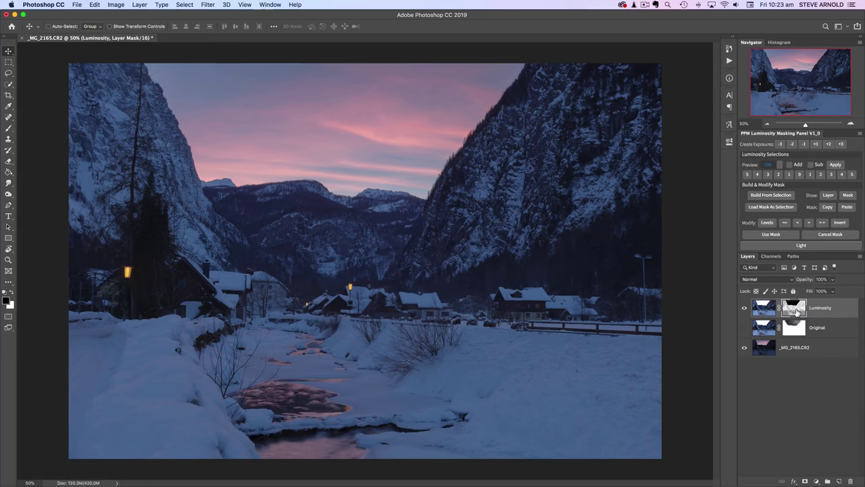
{"action": "left_click", "coordinate": [796, 310], "text": "alt"}
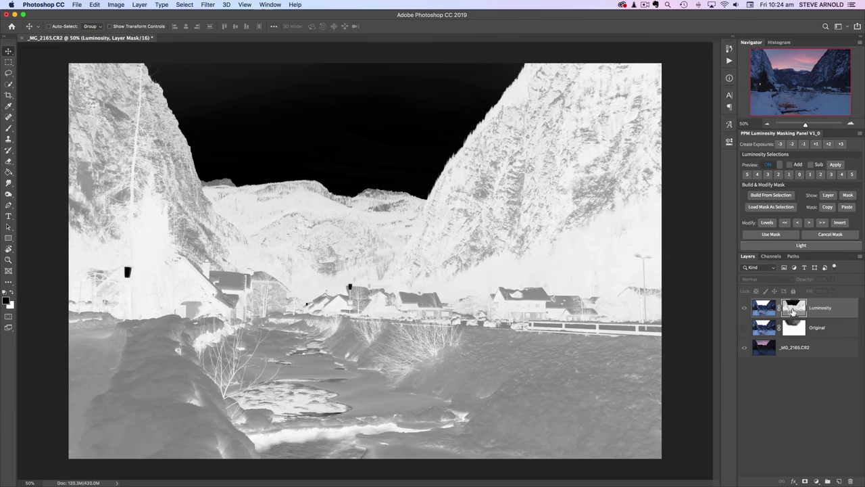
{"action": "left_click", "coordinate": [764, 308]}
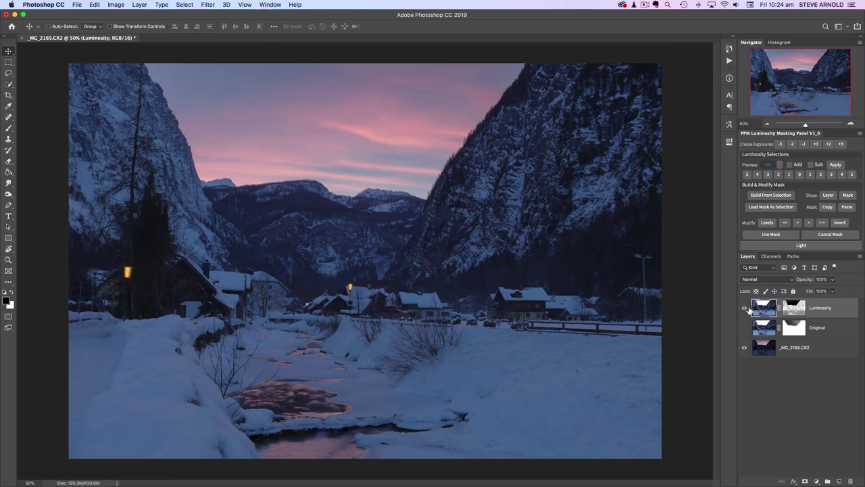
Compare the blend with the Luminosity layer hidden and shown, checking the inverted mask's sky and mountain areas in between.
{"action": "left_click", "coordinate": [744, 308]}
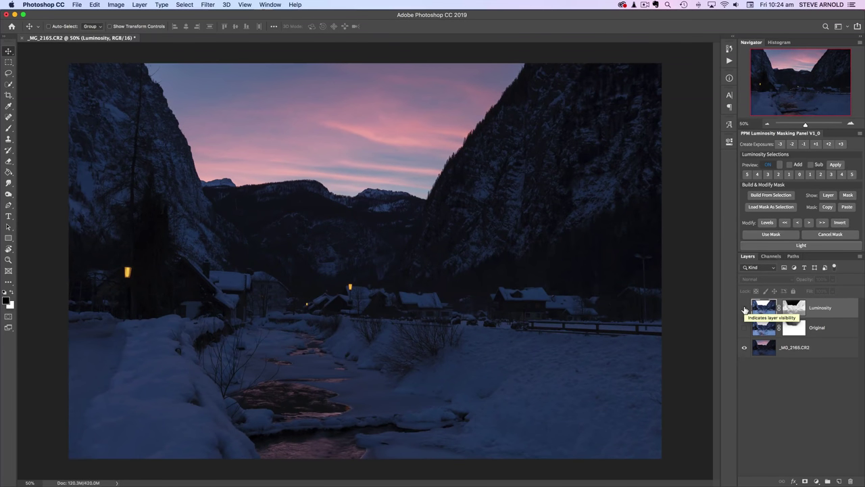
{"action": "left_click", "coordinate": [744, 309]}
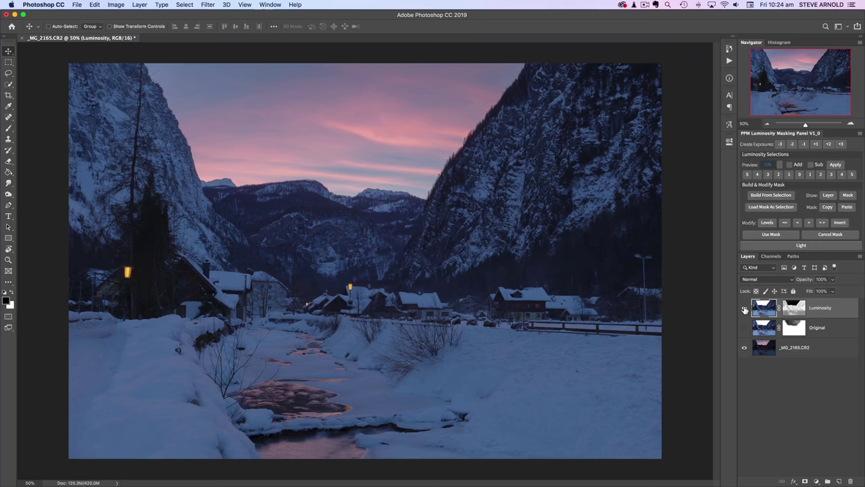
{"action": "left_click", "coordinate": [744, 309]}
{"action": "left_click", "coordinate": [744, 309]}
{"action": "left_click", "coordinate": [795, 307], "text": "alt"}
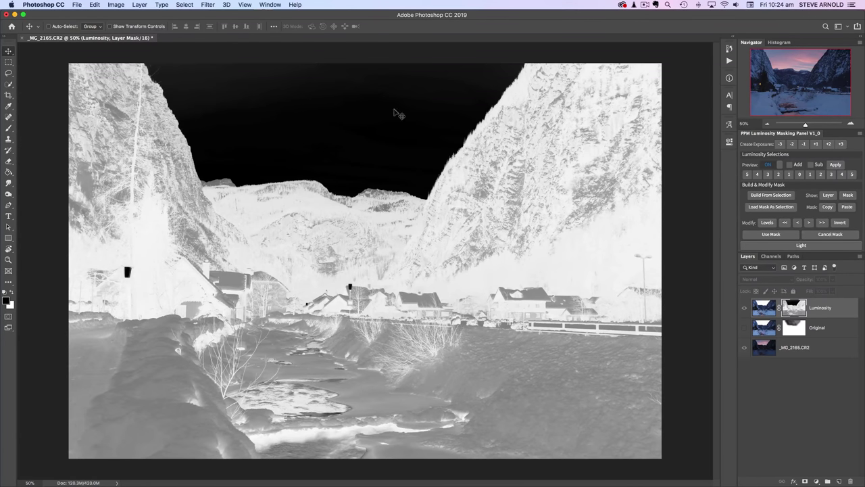
{"action": "left_click", "coordinate": [763, 309]}
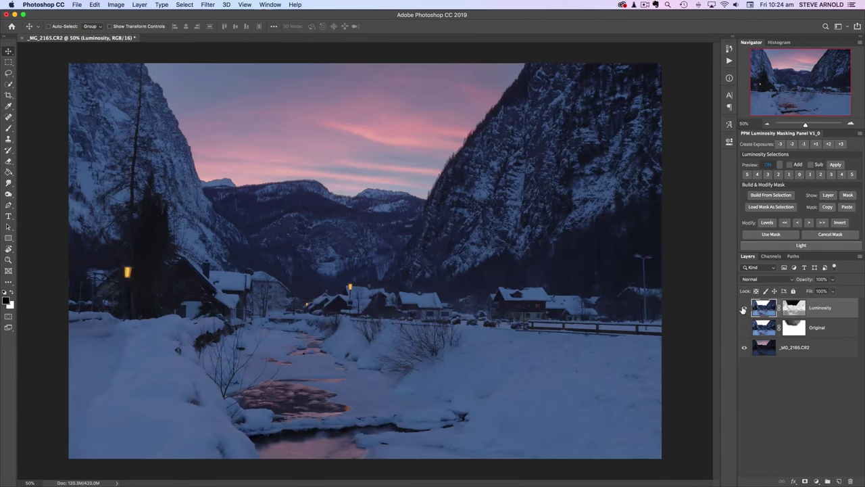
{"action": "left_click", "coordinate": [743, 309]}
{"action": "left_click", "coordinate": [743, 309]}
{"action": "left_click", "coordinate": [745, 308]}
{"action": "left_click", "coordinate": [745, 309]}
{"action": "left_click", "coordinate": [745, 309]}
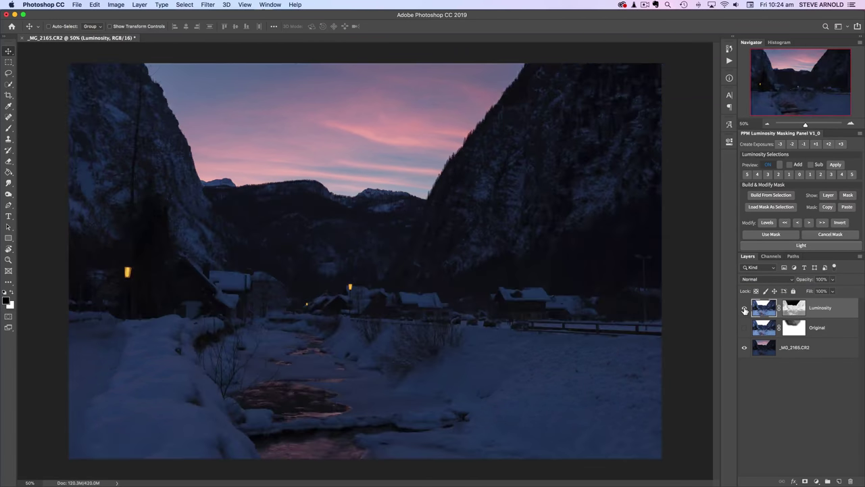
{"action": "left_click", "coordinate": [744, 308]}
Examine the foreground tones in the inverted mask, and check how the Luminosity layer affects the image's foreground.
{"action": "left_click", "coordinate": [794, 308], "text": "alt"}
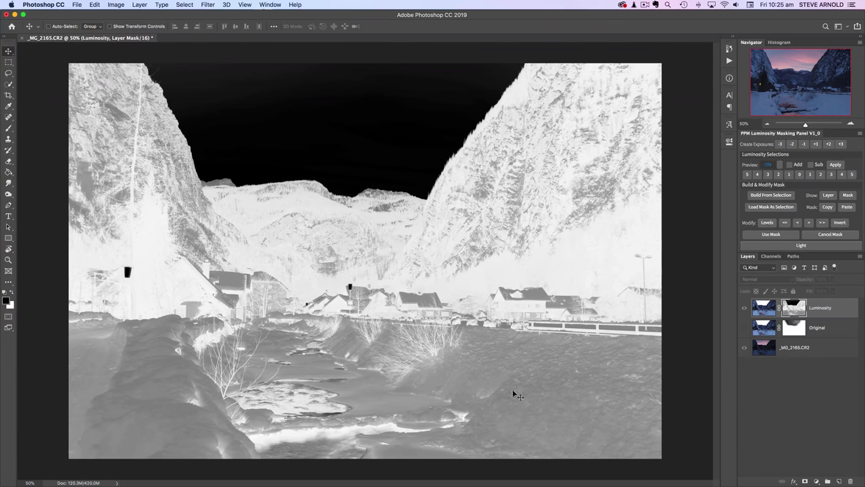
{"action": "left_click", "coordinate": [764, 309]}
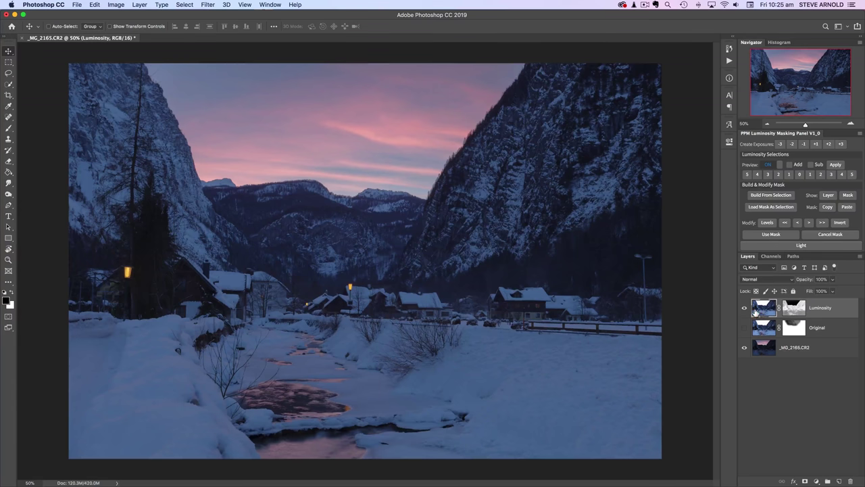
{"action": "left_click", "coordinate": [744, 308]}
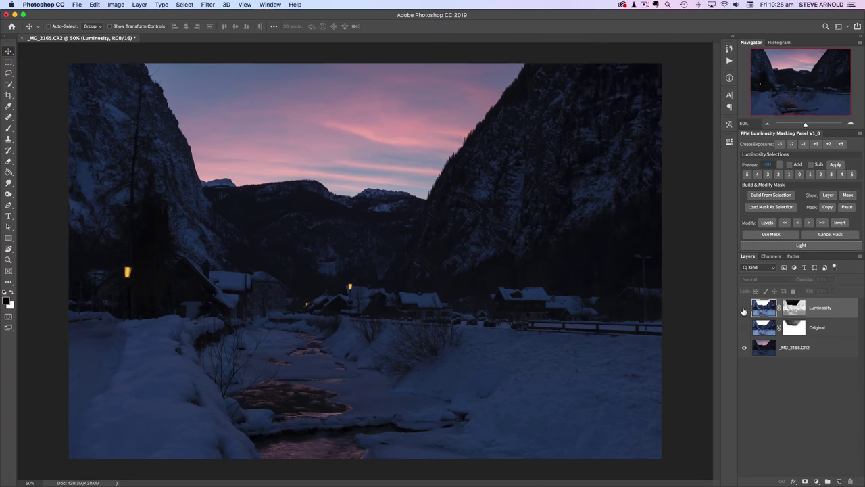
{"action": "left_click", "coordinate": [744, 308]}
{"action": "left_click", "coordinate": [744, 309]}
{"action": "left_click", "coordinate": [744, 309]}
{"action": "left_click", "coordinate": [744, 309]}
{"action": "left_click", "coordinate": [744, 309]}
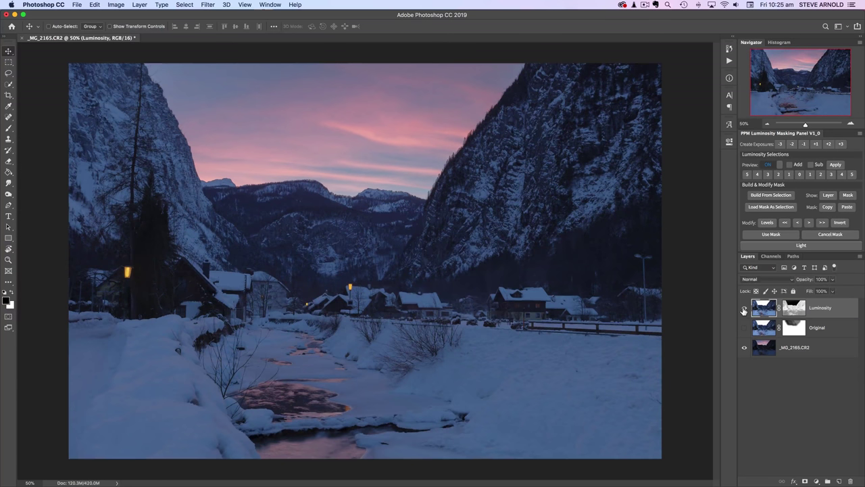
Display the Luminosity layer's mask and paint white over the village, river and snowy foreground with a 1500 px brush at 36% opacity.
{"action": "left_click", "coordinate": [798, 315], "text": "alt"}
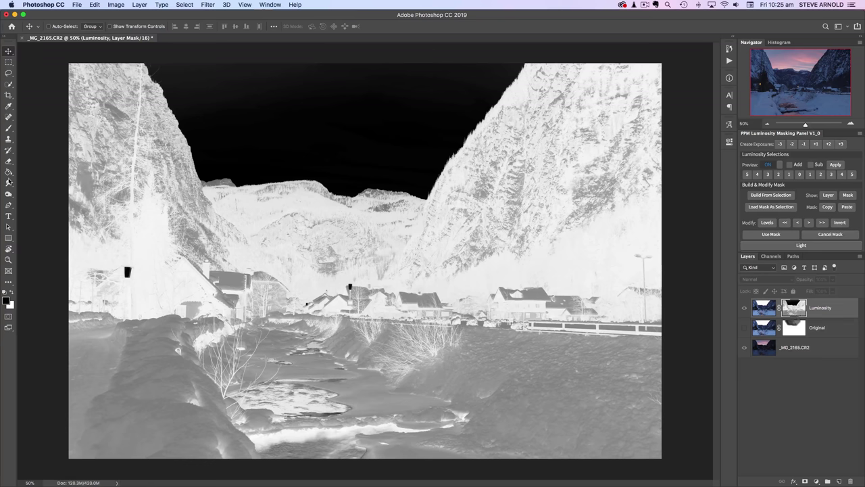
{"action": "left_click", "coordinate": [11, 127]}
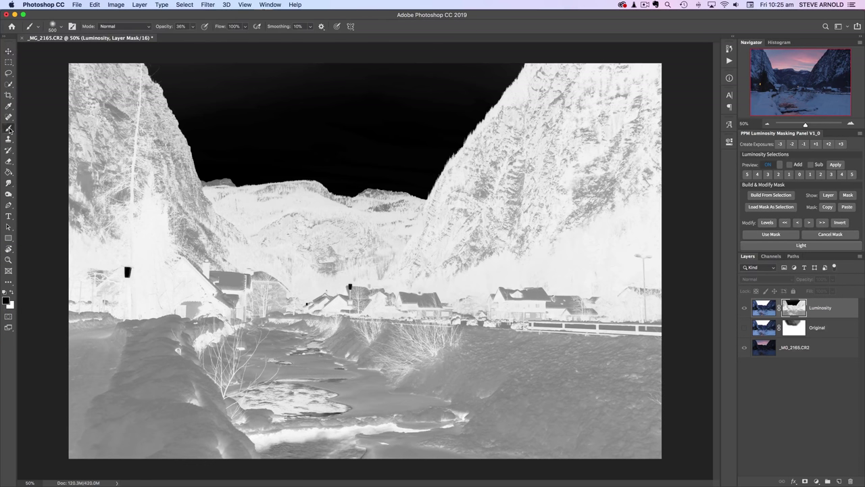
{"action": "left_click", "coordinate": [12, 292]}
{"action": "key", "text": "bracketright"}
{"action": "key", "text": "bracketright"}
{"action": "key", "text": "bracketright"}
{"action": "key", "text": "bracketright"}
{"action": "key", "text": "bracketright"}
{"action": "key", "text": "bracketright"}
{"action": "key", "text": "bracketright"}
{"action": "key", "text": "bracketright"}
{"action": "key", "text": "bracketright"}
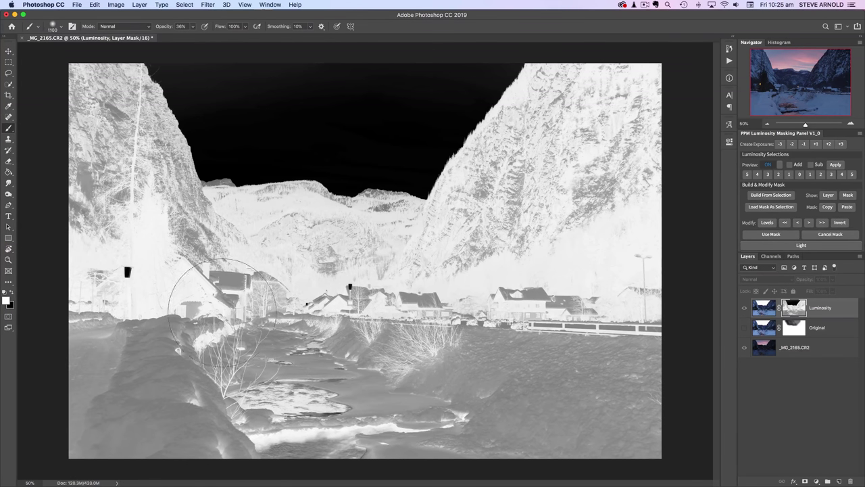
{"action": "key", "text": "bracketright"}
{"action": "mouse_move", "coordinate": [154, 289]}
{"action": "left_mouse_down"}
{"action": "mouse_move", "coordinate": [144, 297]}
{"action": "mouse_move", "coordinate": [196, 379]}
{"action": "left_mouse_up"}
{"action": "mouse_move", "coordinate": [324, 348]}
{"action": "left_mouse_down"}
{"action": "mouse_move", "coordinate": [286, 339]}
{"action": "mouse_move", "coordinate": [419, 378]}
{"action": "mouse_move", "coordinate": [326, 339]}
{"action": "mouse_move", "coordinate": [468, 348]}
{"action": "mouse_move", "coordinate": [498, 378]}
{"action": "mouse_move", "coordinate": [635, 342]}
{"action": "mouse_move", "coordinate": [564, 391]}
{"action": "mouse_move", "coordinate": [596, 328]}
{"action": "mouse_move", "coordinate": [601, 387]}
{"action": "mouse_move", "coordinate": [598, 340]}
{"action": "mouse_move", "coordinate": [441, 367]}
{"action": "mouse_move", "coordinate": [601, 300]}
{"action": "mouse_move", "coordinate": [434, 327]}
{"action": "mouse_move", "coordinate": [255, 334]}
{"action": "mouse_move", "coordinate": [298, 330]}
{"action": "mouse_move", "coordinate": [115, 327]}
{"action": "mouse_move", "coordinate": [169, 315]}
{"action": "mouse_move", "coordinate": [53, 298]}
{"action": "mouse_move", "coordinate": [96, 309]}
{"action": "mouse_move", "coordinate": [156, 440]}
{"action": "mouse_move", "coordinate": [145, 335]}
{"action": "mouse_move", "coordinate": [264, 445]}
{"action": "mouse_move", "coordinate": [203, 414]}
{"action": "mouse_move", "coordinate": [468, 421]}
{"action": "mouse_move", "coordinate": [231, 402]}
{"action": "mouse_move", "coordinate": [500, 412]}
{"action": "mouse_move", "coordinate": [528, 400]}
{"action": "mouse_move", "coordinate": [362, 330]}
{"action": "mouse_move", "coordinate": [592, 295]}
{"action": "mouse_move", "coordinate": [594, 255]}
{"action": "mouse_move", "coordinate": [525, 326]}
{"action": "mouse_move", "coordinate": [511, 363]}
{"action": "mouse_move", "coordinate": [617, 304]}
{"action": "mouse_move", "coordinate": [644, 425]}
{"action": "mouse_move", "coordinate": [438, 418]}
{"action": "mouse_move", "coordinate": [644, 412]}
{"action": "mouse_move", "coordinate": [534, 407]}
{"action": "mouse_move", "coordinate": [188, 408]}
{"action": "mouse_move", "coordinate": [42, 397]}
{"action": "mouse_move", "coordinate": [373, 391]}
{"action": "mouse_move", "coordinate": [109, 330]}
{"action": "mouse_move", "coordinate": [183, 345]}
{"action": "mouse_move", "coordinate": [90, 283]}
{"action": "mouse_move", "coordinate": [199, 336]}
{"action": "mouse_move", "coordinate": [88, 278]}
{"action": "mouse_move", "coordinate": [154, 312]}
{"action": "mouse_move", "coordinate": [88, 261]}
{"action": "left_mouse_up"}
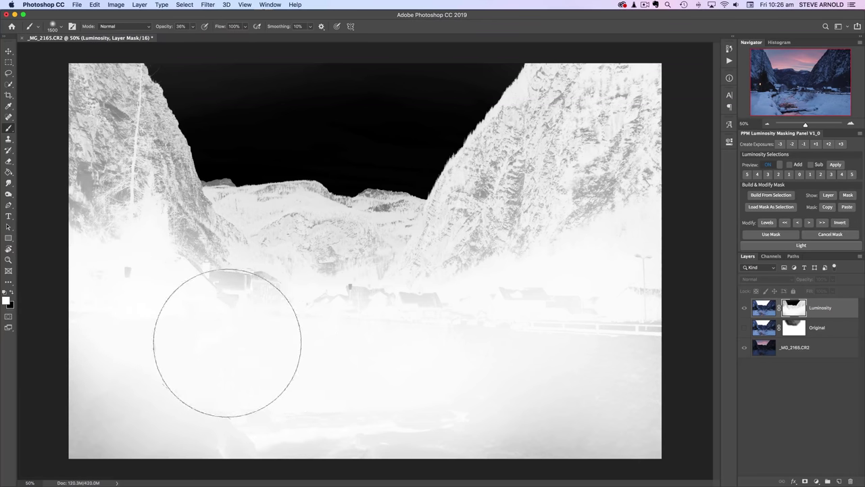
{"action": "mouse_move", "coordinate": [496, 361]}
{"action": "left_mouse_down"}
{"action": "mouse_move", "coordinate": [575, 238]}
{"action": "mouse_move", "coordinate": [542, 262]}
{"action": "mouse_move", "coordinate": [596, 173]}
{"action": "mouse_move", "coordinate": [452, 331]}
{"action": "mouse_move", "coordinate": [342, 293]}
{"action": "mouse_move", "coordinate": [336, 312]}
{"action": "mouse_move", "coordinate": [195, 303]}
{"action": "mouse_move", "coordinate": [137, 257]}
{"action": "mouse_move", "coordinate": [81, 113]}
{"action": "mouse_move", "coordinate": [73, 145]}
{"action": "mouse_move", "coordinate": [115, 251]}
{"action": "left_mouse_up"}
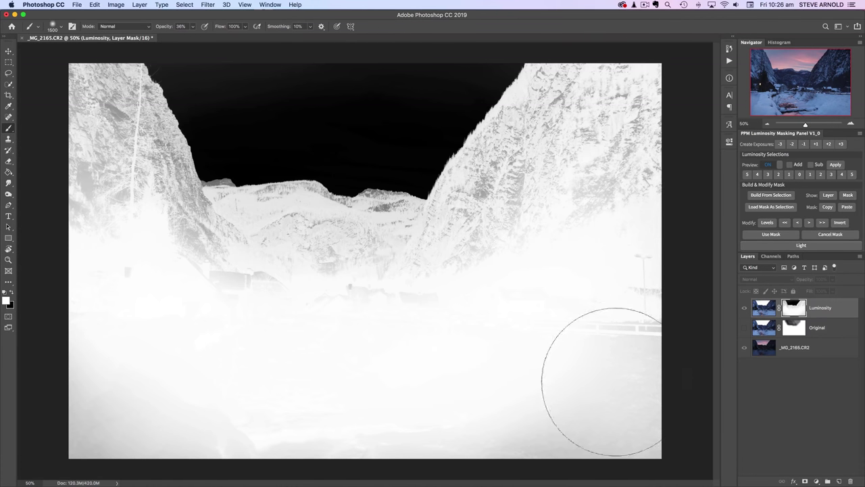
{"action": "left_click_drag", "start_coordinate": [405, 449], "coordinate": [615, 449]}
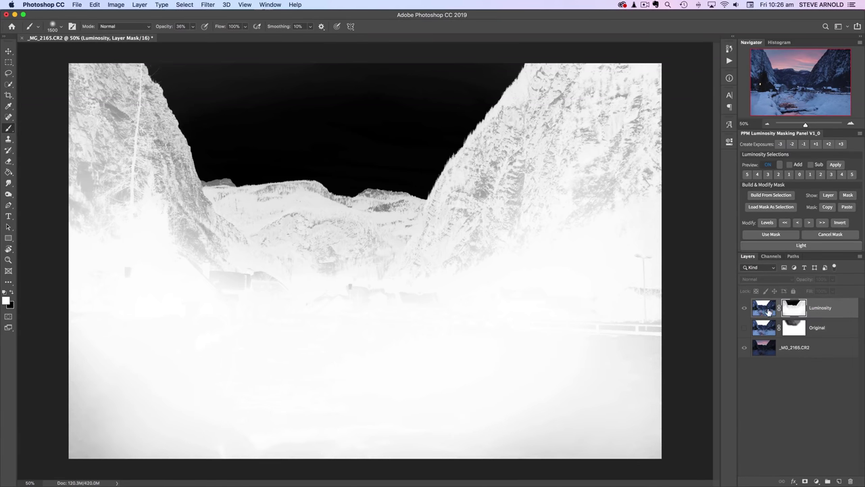
Return to the image view and compare the refined blend with the base exposure by hiding and showing the Luminosity layer.
{"action": "left_click", "coordinate": [765, 310]}
{"action": "left_click", "coordinate": [746, 310]}
{"action": "left_click", "coordinate": [747, 310]}
{"action": "left_click", "coordinate": [743, 311]}
{"action": "left_click", "coordinate": [743, 310]}
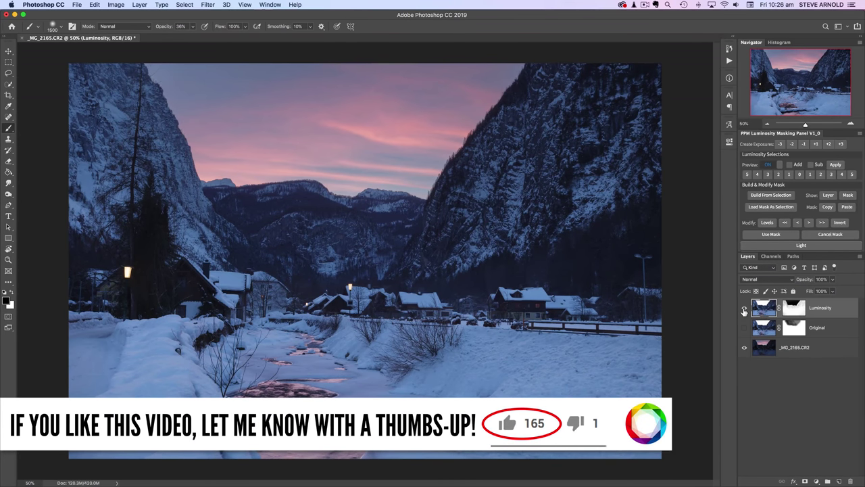
{"action": "left_click", "coordinate": [744, 310]}
{"action": "left_click", "coordinate": [744, 310]}
Compare the image with the Luminosity layer's painted mask disabled and enabled, leaving the mask enabled.
{"action": "left_click", "coordinate": [795, 311], "text": "shift"}
{"action": "left_click", "coordinate": [796, 312], "text": "shift"}
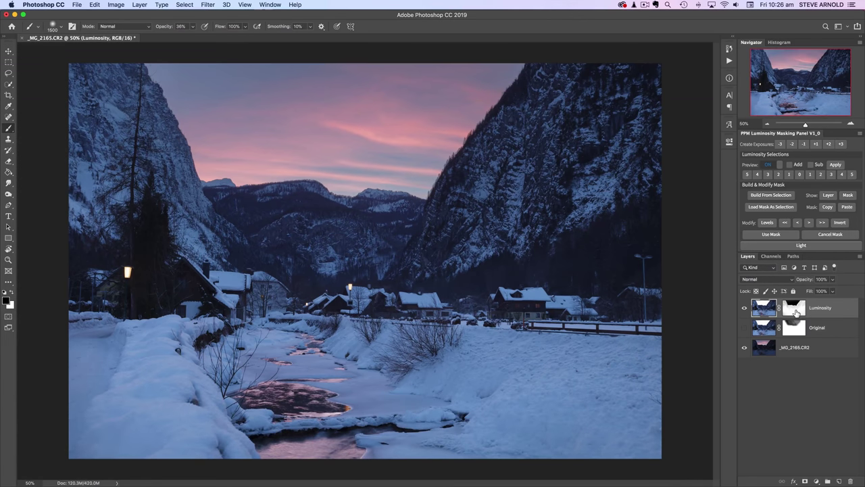
{"action": "left_click", "coordinate": [796, 312], "text": "shift"}
{"action": "left_click", "coordinate": [796, 313], "text": "shift"}
{"action": "left_click", "coordinate": [796, 311], "text": "shift"}
{"action": "left_click", "coordinate": [796, 312], "text": "shift"}
{"action": "left_click", "coordinate": [796, 312], "text": "shift"}
{"action": "left_click", "coordinate": [796, 312], "text": "shift"}
{"action": "left_click", "coordinate": [796, 312], "text": "shift"}
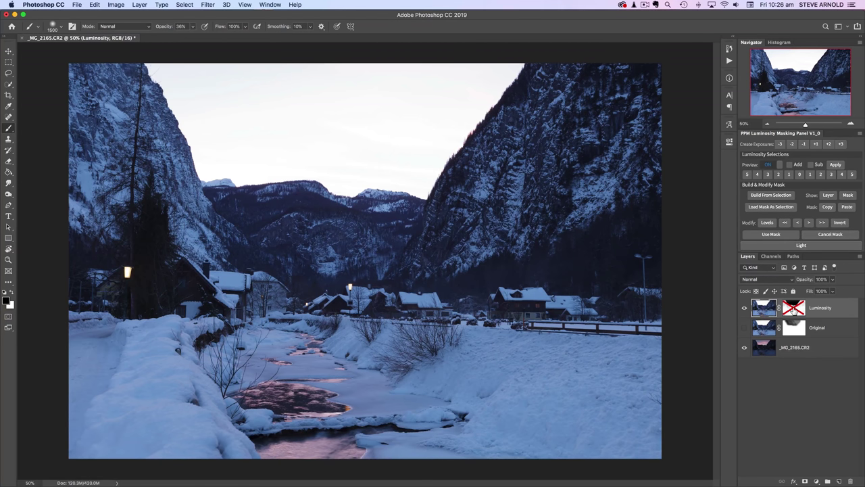
{"action": "left_click", "coordinate": [793, 309], "text": "shift"}
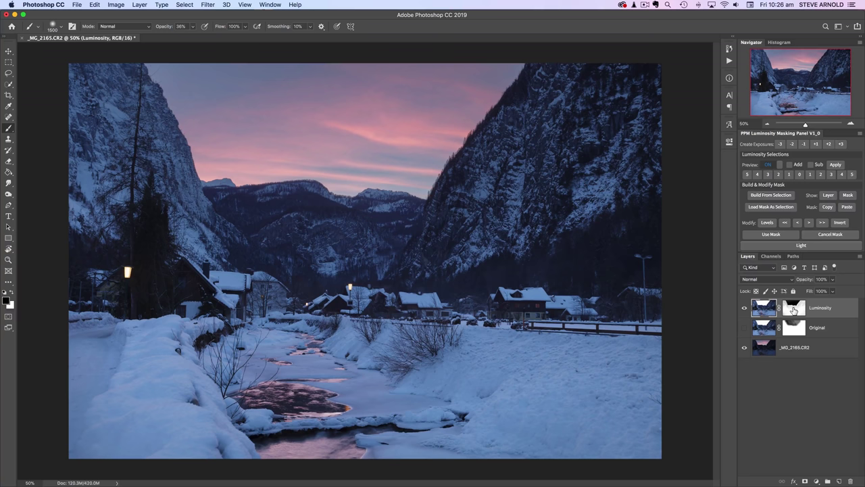
{"action": "left_click", "coordinate": [794, 308], "text": "shift"}
{"action": "left_click", "coordinate": [793, 309], "text": "shift"}
{"action": "left_click", "coordinate": [793, 309], "text": "shift"}
{"action": "left_click", "coordinate": [793, 309], "text": "shift"}
Check the blend once more without the Luminosity layer and without its mask, restore both, and deselect all layers.
{"action": "left_click", "coordinate": [744, 308]}
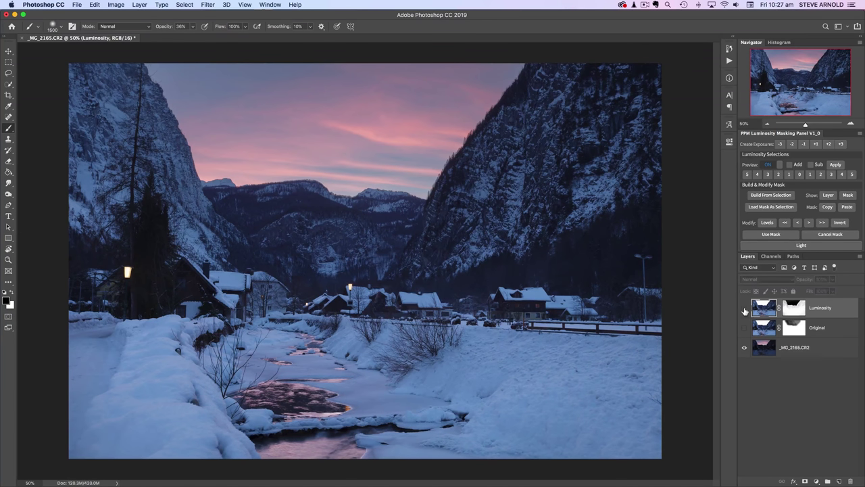
{"action": "left_click", "coordinate": [744, 308]}
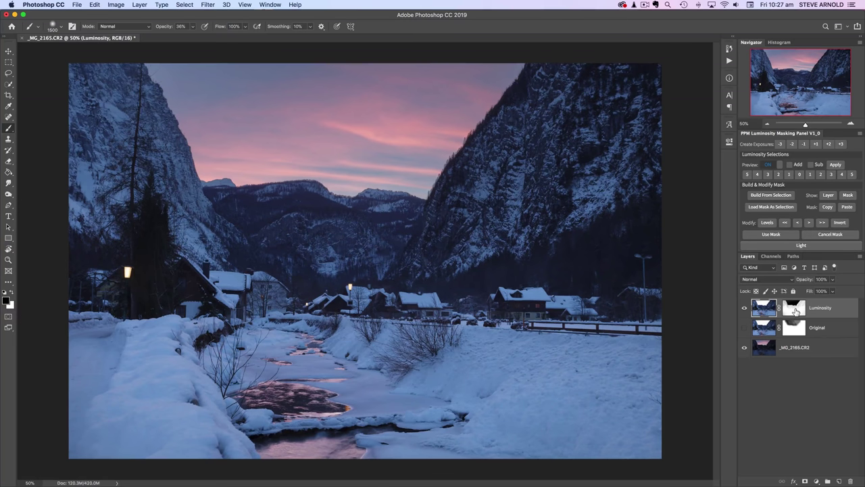
{"action": "left_click", "coordinate": [795, 309], "text": "shift"}
{"action": "left_click", "coordinate": [795, 310], "text": "shift"}
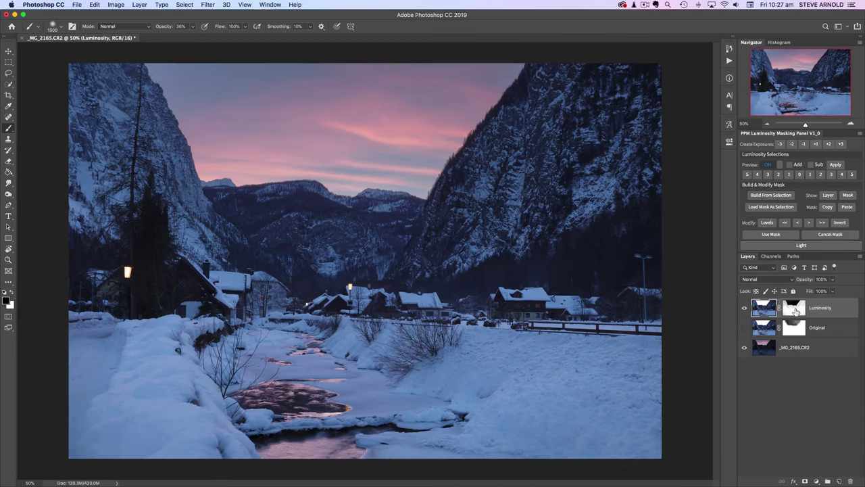
{"action": "left_click", "coordinate": [795, 395]}
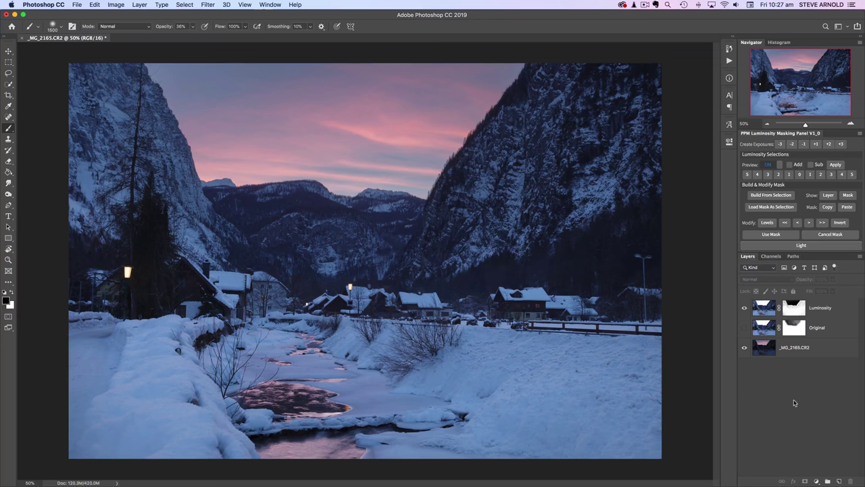
Add a Levels adjustment above the Luminosity layer with midtones at 0.90 and white input at 196, and compare it hidden and shown.
{"action": "left_click", "coordinate": [816, 480]}
{"action": "left_click", "coordinate": [824, 354]}
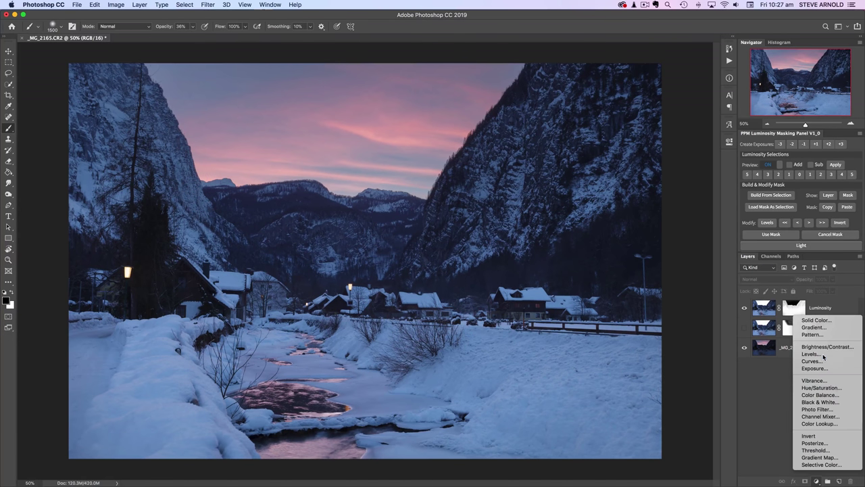
{"action": "left_click_drag", "start_coordinate": [708, 223], "coordinate": [657, 225]}
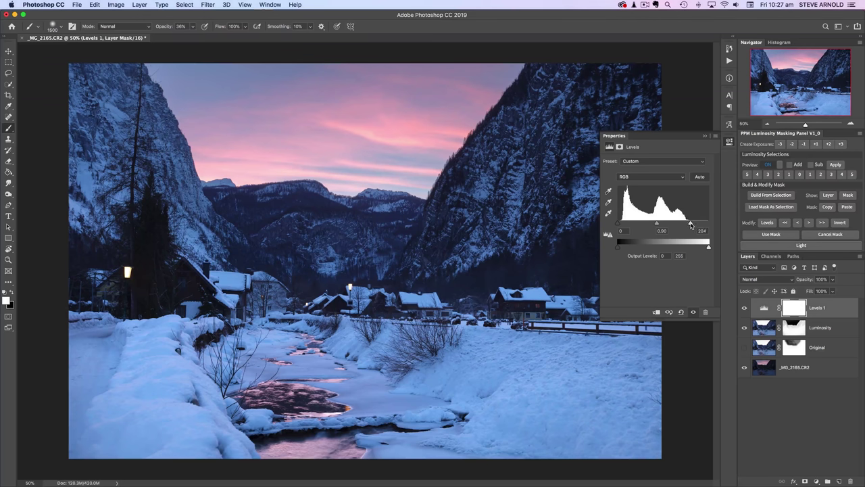
{"action": "left_click_drag", "start_coordinate": [690, 224], "coordinate": [687, 225]}
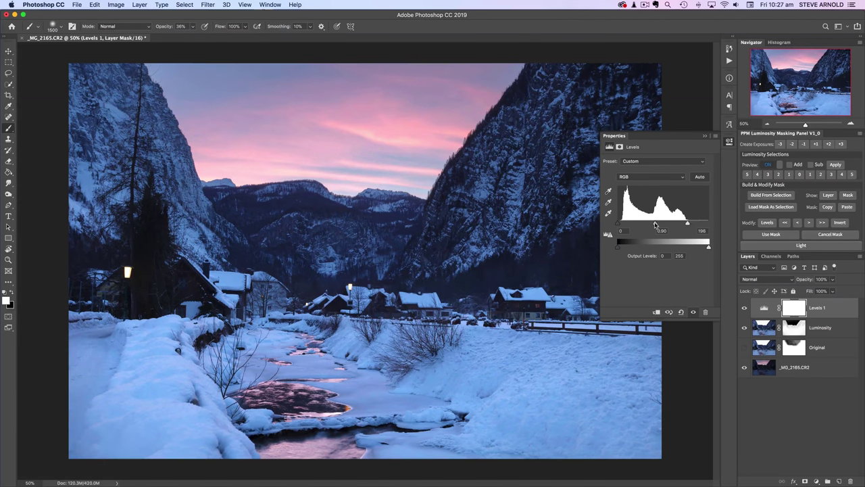
{"action": "left_click", "coordinate": [745, 308]}
{"action": "left_click", "coordinate": [745, 309]}
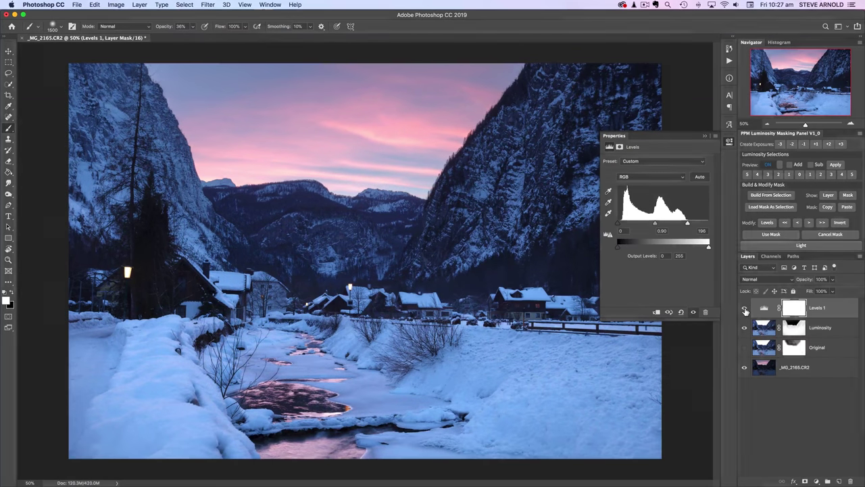
Add a Curves adjustment and raise the midpoint of its Red channel slightly to warm the image.
{"action": "left_click", "coordinate": [815, 480]}
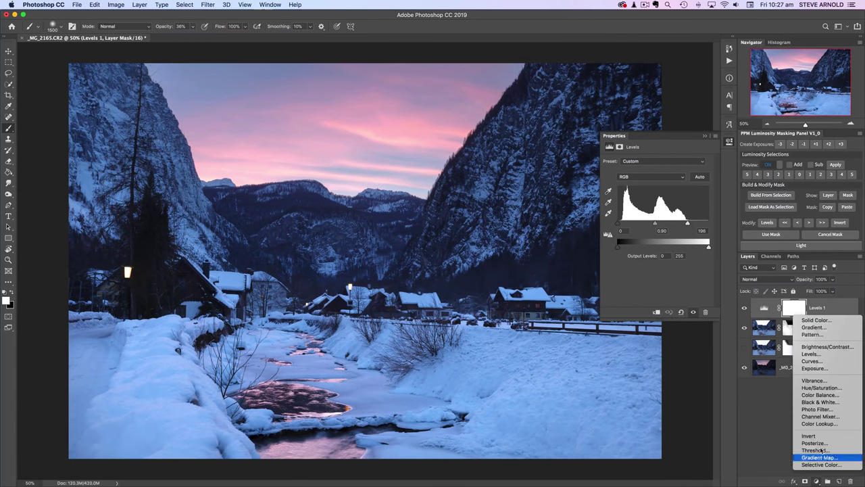
{"action": "left_click", "coordinate": [815, 363]}
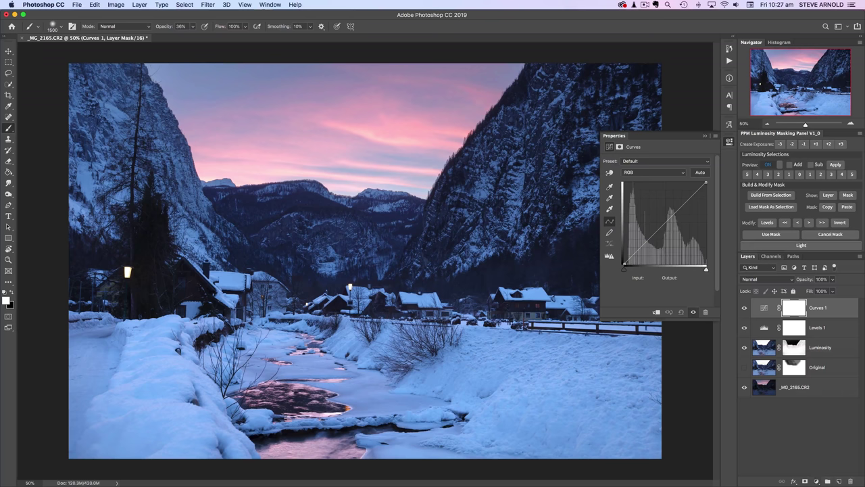
{"action": "left_click", "coordinate": [645, 174]}
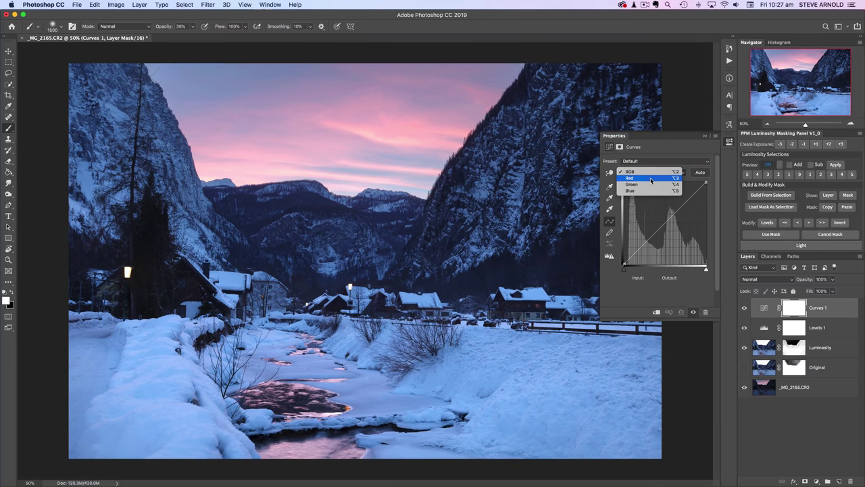
{"action": "left_click", "coordinate": [651, 179]}
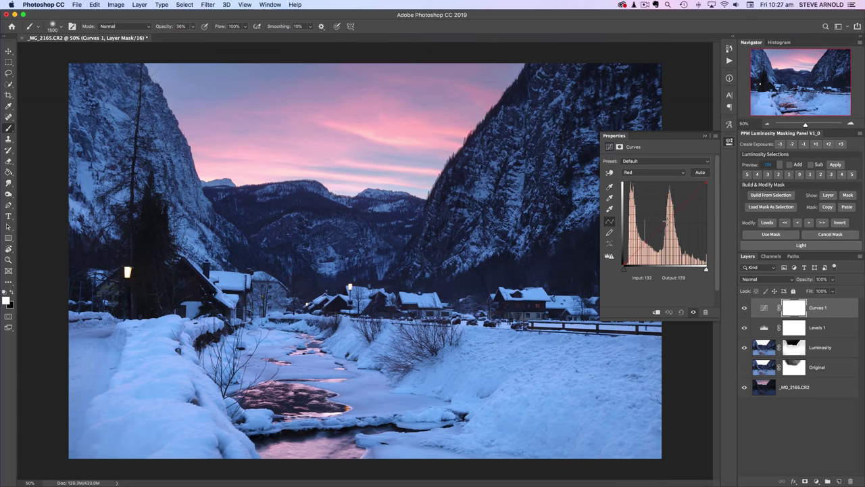
{"action": "left_click", "coordinate": [666, 221]}
{"action": "left_click_drag", "start_coordinate": [666, 220], "coordinate": [666, 219]}
{"action": "left_click_drag", "start_coordinate": [666, 219], "coordinate": [666, 216]}
Compare the image without and with the Curves adjustment, and review the adjustment's settings.
{"action": "left_click", "coordinate": [744, 309]}
{"action": "left_click", "coordinate": [744, 309]}
{"action": "left_click", "coordinate": [762, 308]}
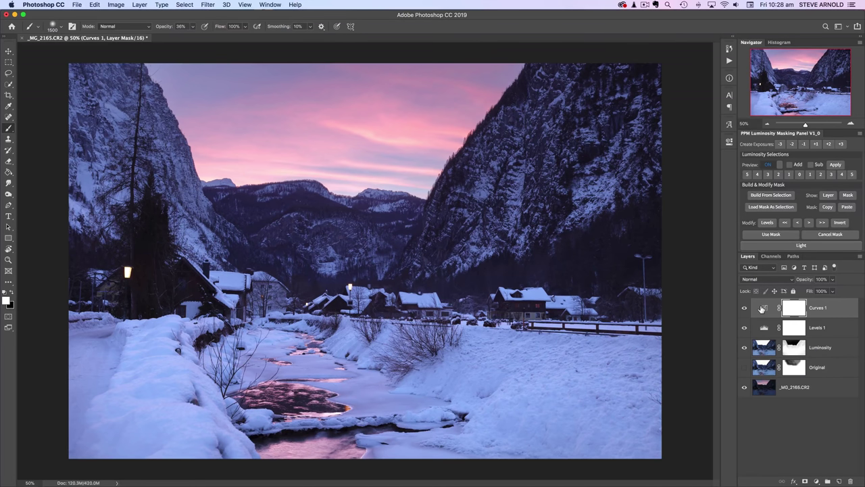
{"action": "double_click", "coordinate": [762, 308]}
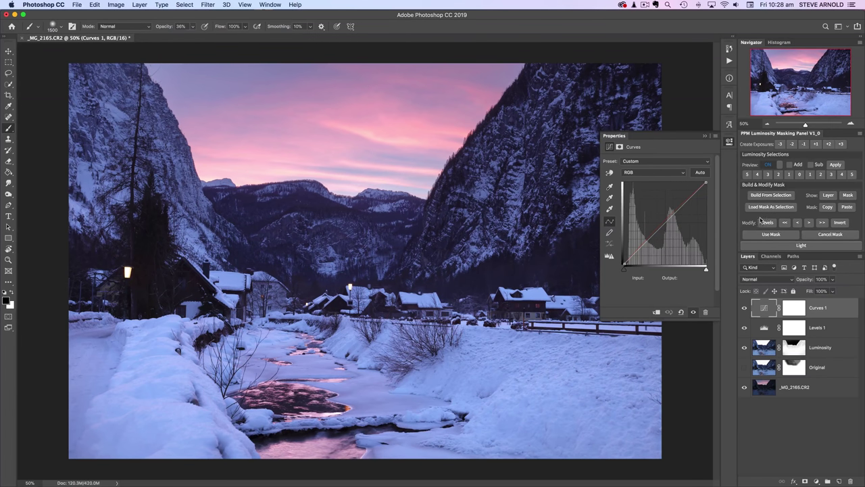
{"action": "left_click", "coordinate": [731, 143]}
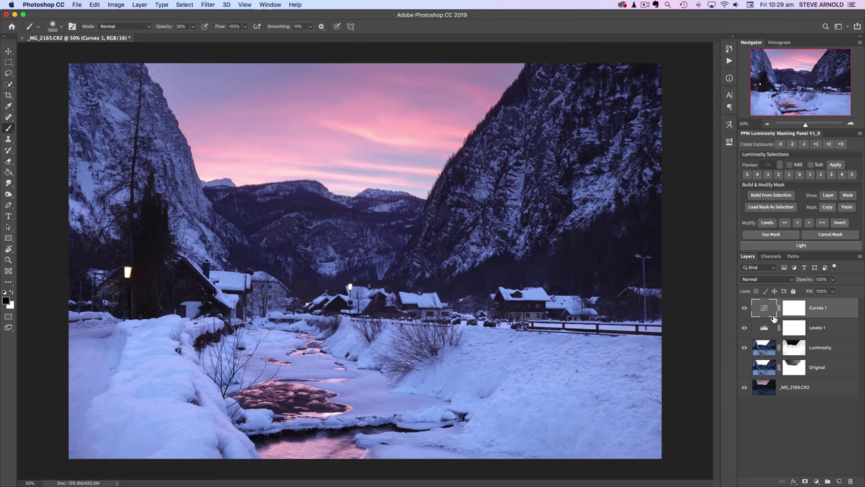
Delete the Curves 1 and Levels 1 adjustment layers together.
{"action": "left_click", "coordinate": [762, 331], "text": "shift"}
{"action": "left_click_drag", "start_coordinate": [833, 320], "coordinate": [850, 481]}
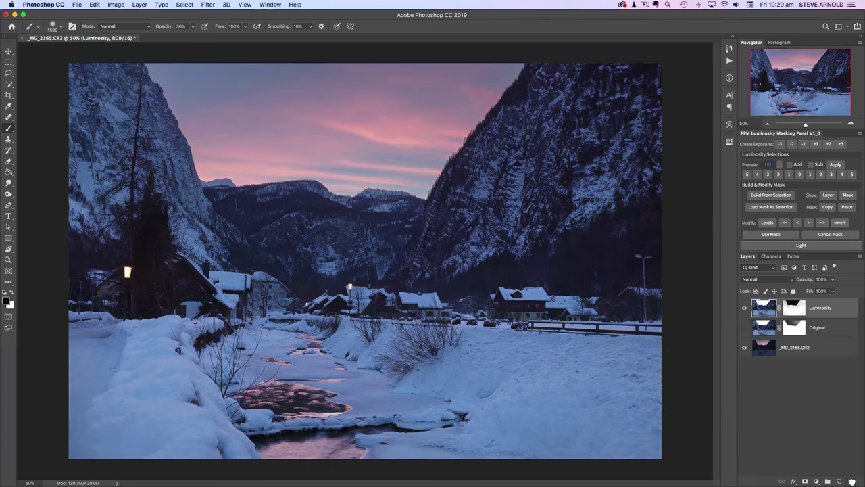
Duplicate the Luminosity layer, hide the original, and delete the layer mask from the copy.
{"action": "left_click", "coordinate": [799, 308]}
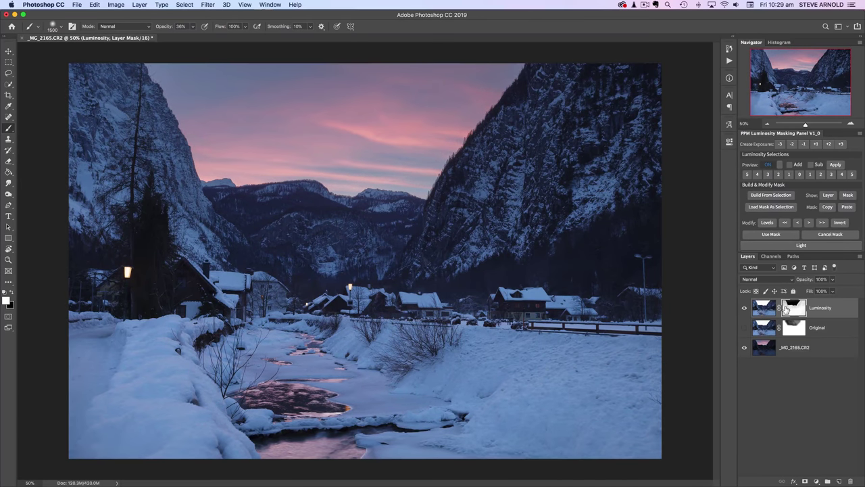
{"action": "left_click_drag", "start_coordinate": [798, 314], "coordinate": [839, 480]}
{"action": "left_click", "coordinate": [744, 327]}
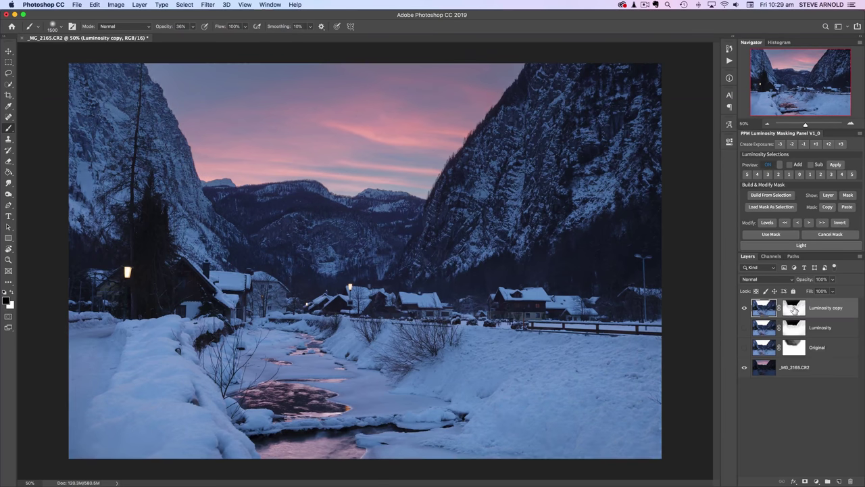
{"action": "left_click_drag", "start_coordinate": [794, 309], "coordinate": [850, 480]}
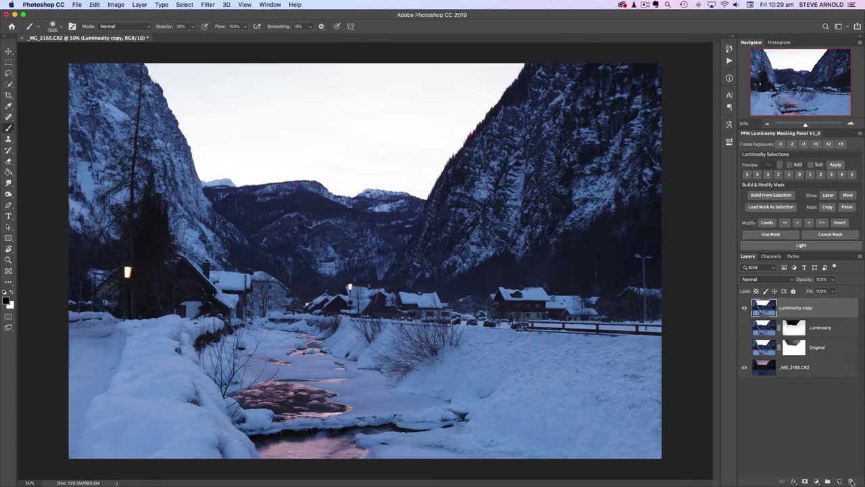
{"action": "left_click", "coordinate": [782, 412]}
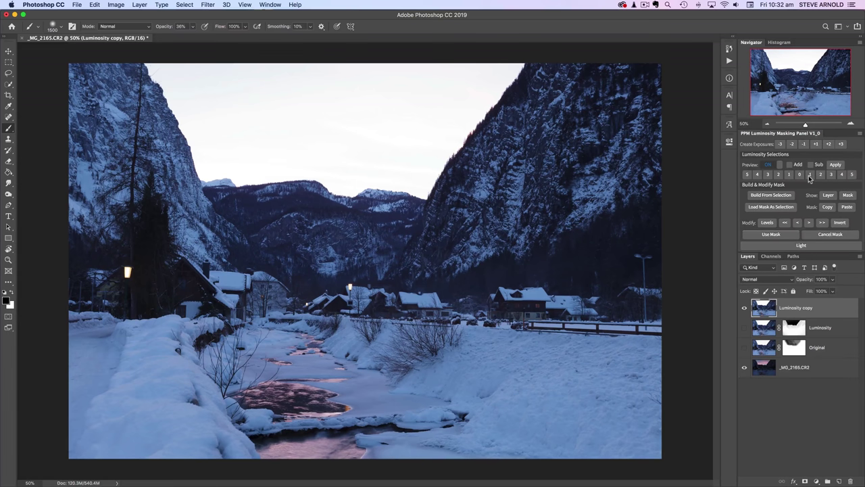
Try an inverted level 1 brights luminosity mask on the Luminosity copy layer, and delete that mask.
{"action": "left_click", "coordinate": [809, 175]}
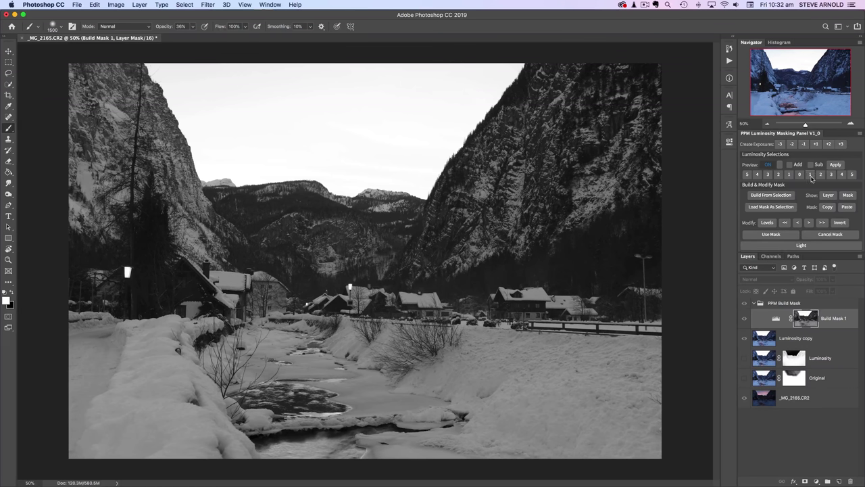
{"action": "left_click", "coordinate": [770, 235]}
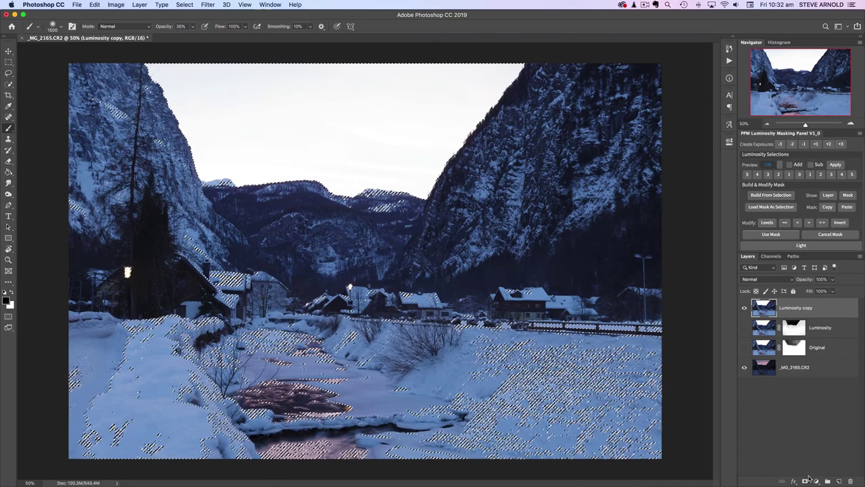
{"action": "left_click", "coordinate": [806, 480]}
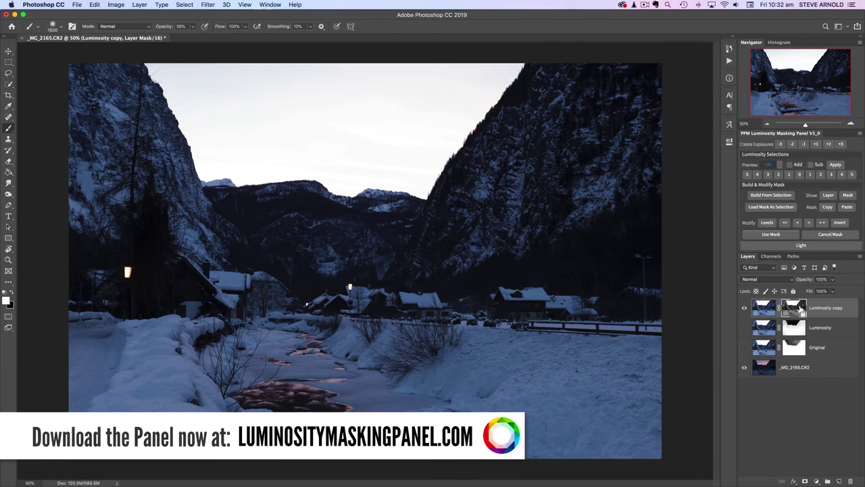
{"action": "left_click", "coordinate": [800, 309], "text": "shift"}
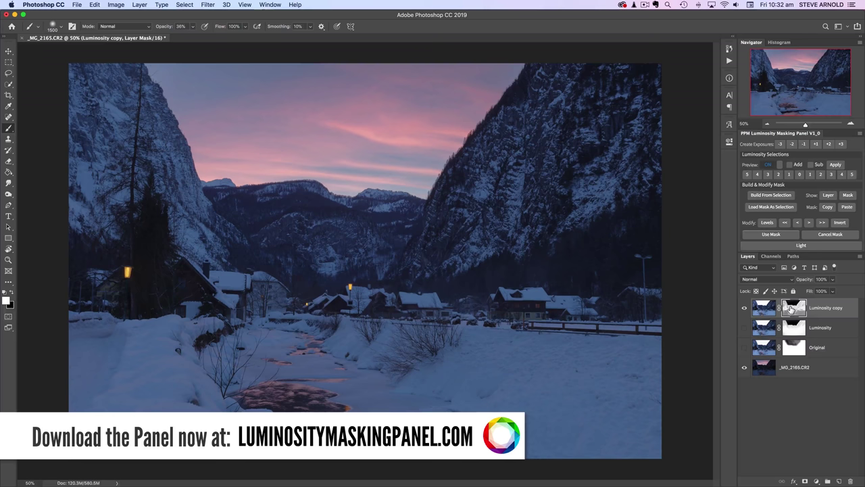
{"action": "left_click_drag", "start_coordinate": [793, 309], "coordinate": [850, 480]}
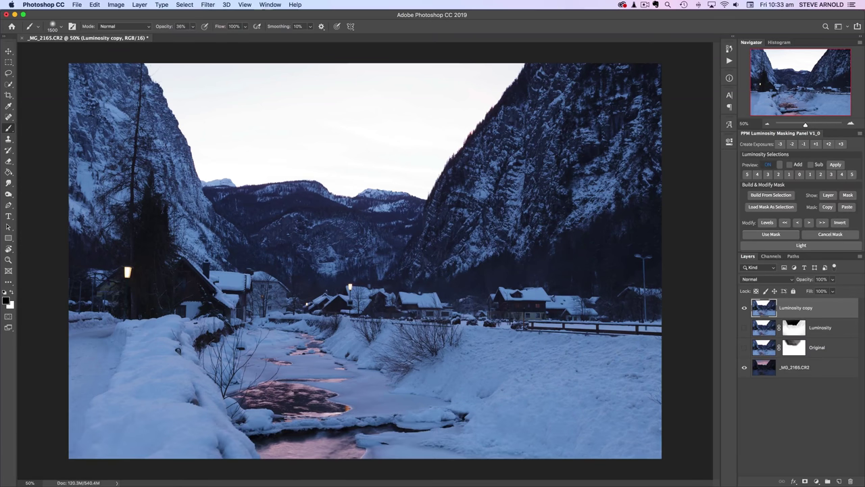
Try a level 1 darks luminosity mask on the Luminosity copy layer, and delete that mask.
{"action": "left_click", "coordinate": [789, 174]}
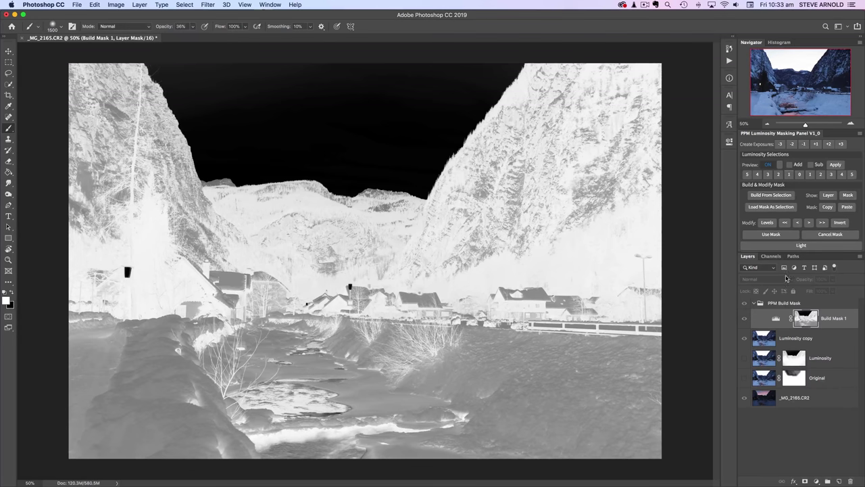
{"action": "left_click", "coordinate": [771, 235]}
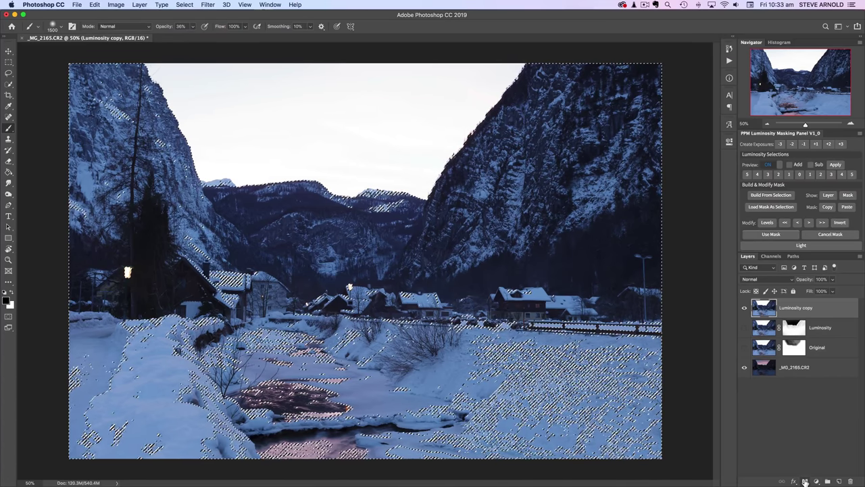
{"action": "left_click", "coordinate": [805, 482]}
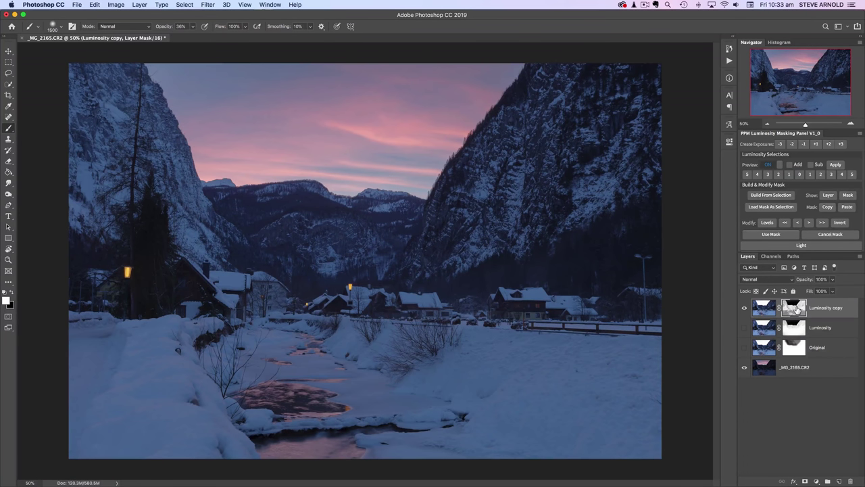
{"action": "left_click_drag", "start_coordinate": [796, 307], "coordinate": [851, 481]}
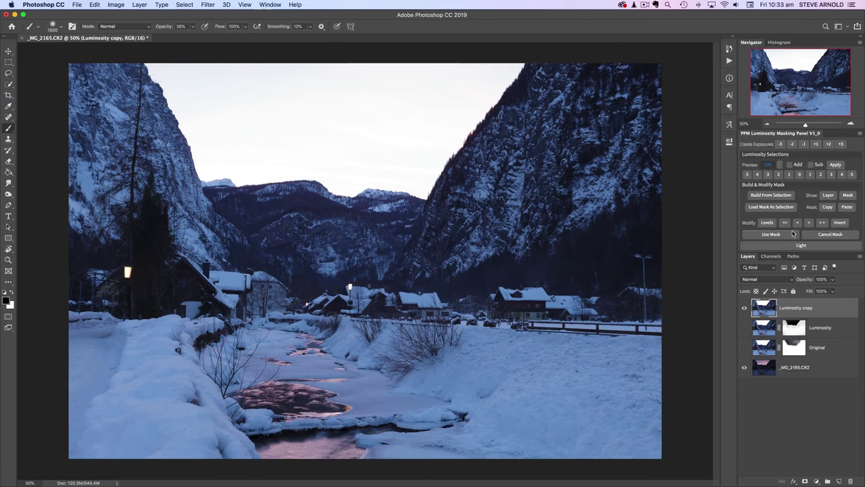
Build a level 1 darks luminosity mask preview from the Luminosity copy layer and reduce the brush size to 500 px.
{"action": "left_click", "coordinate": [789, 174]}
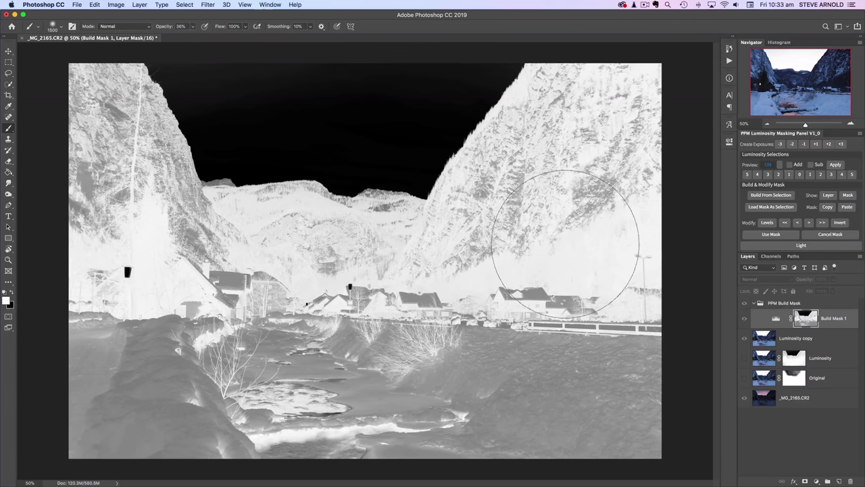
{"action": "key", "text": "bracketleft"}
{"action": "key", "text": "bracketleft"}
{"action": "key", "text": "bracketleft"}
{"action": "key", "text": "bracketleft"}
{"action": "key", "text": "bracketleft"}
{"action": "key", "text": "bracketleft"}
{"action": "key", "text": "bracketleft"}
{"action": "key", "text": "bracketleft"}
{"action": "key", "text": "bracketleft"}
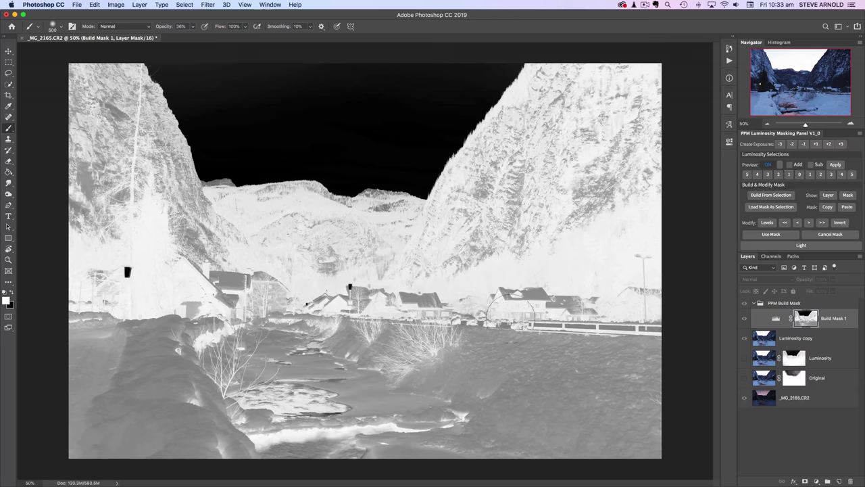
Brighten the mask's land areas and darken its sky in small increments, and load the modified mask as a selection.
{"action": "left_click", "coordinate": [809, 223]}
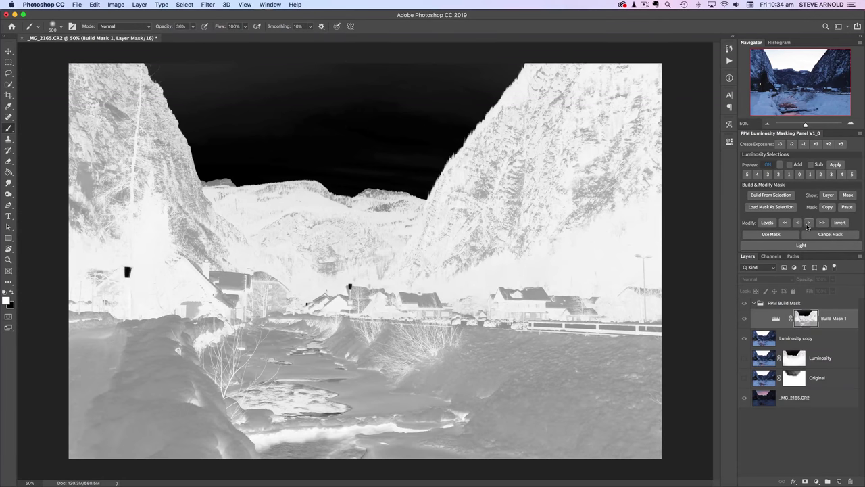
{"action": "left_click", "coordinate": [809, 223]}
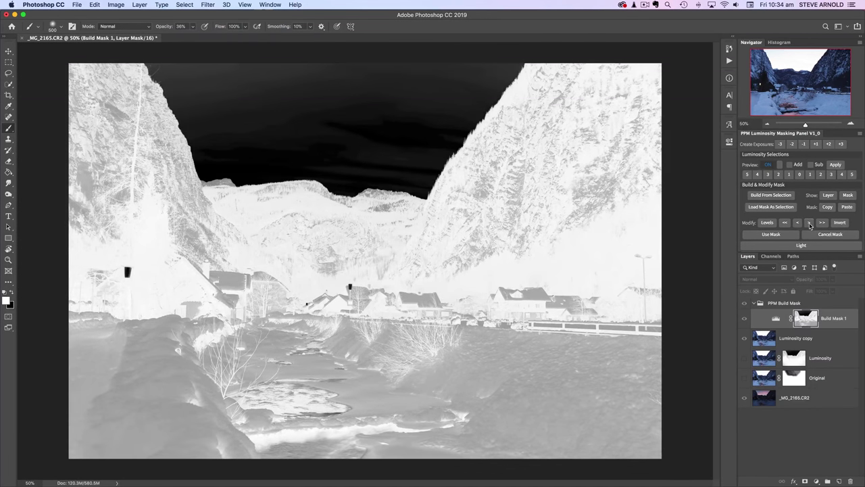
{"action": "left_click", "coordinate": [810, 224]}
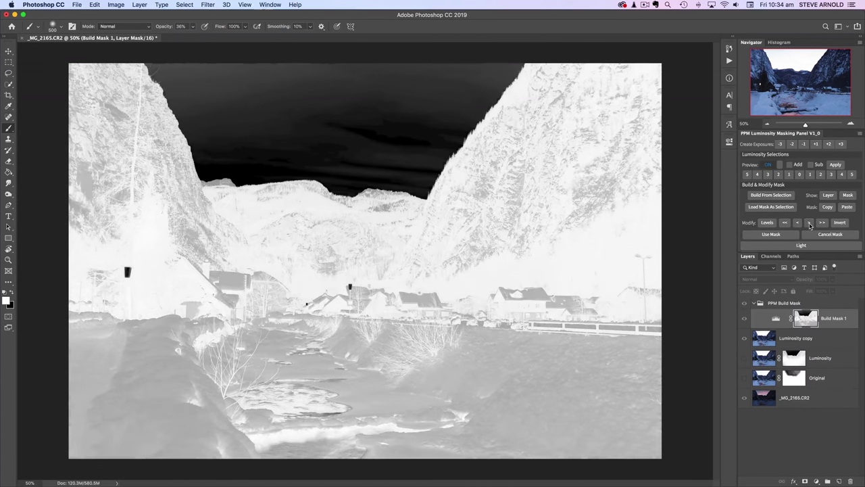
{"action": "left_click", "coordinate": [784, 223]}
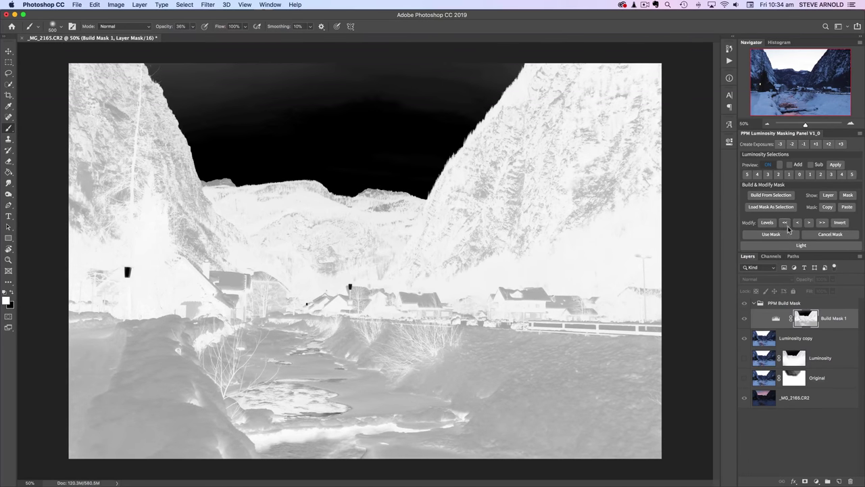
{"action": "left_click", "coordinate": [785, 223]}
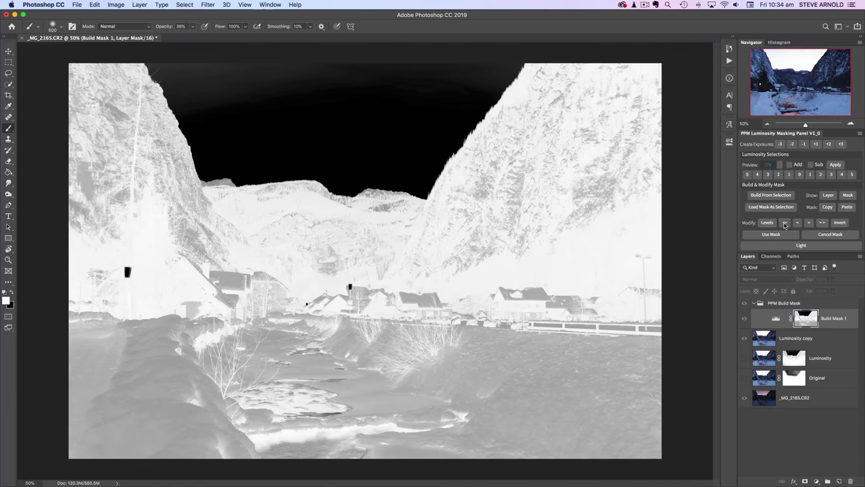
{"action": "left_click", "coordinate": [809, 224]}
{"action": "left_click", "coordinate": [809, 225]}
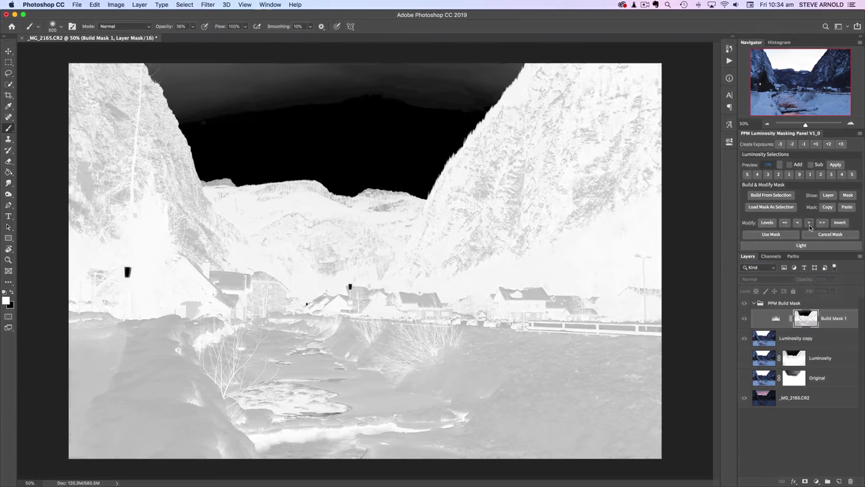
{"action": "left_click", "coordinate": [786, 226]}
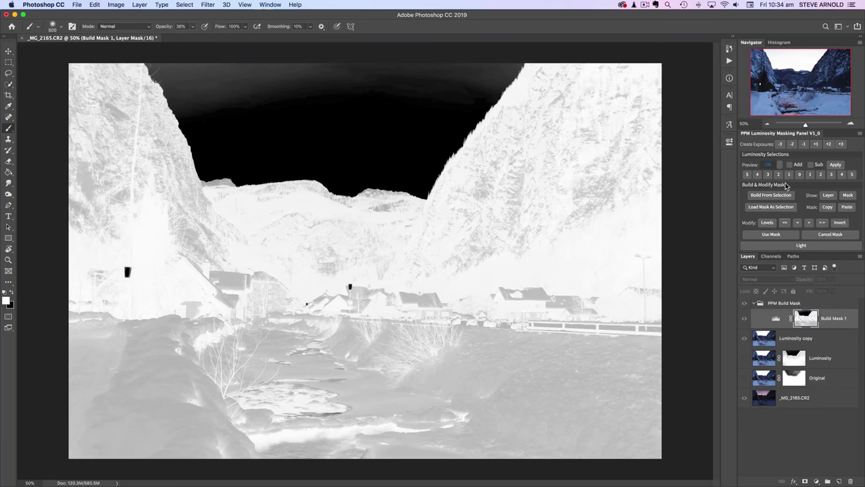
{"action": "left_click", "coordinate": [770, 234]}
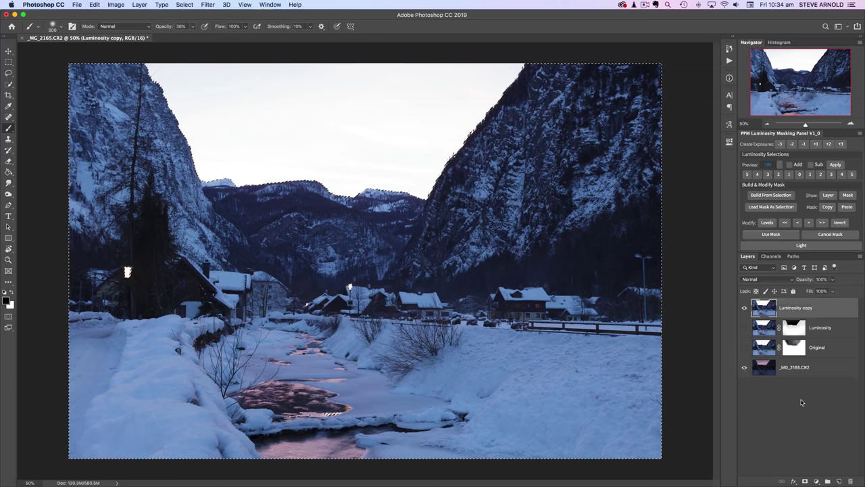
Try the modified darks selection as a layer mask on the Luminosity copy layer, and delete that mask.
{"action": "left_click", "coordinate": [805, 481]}
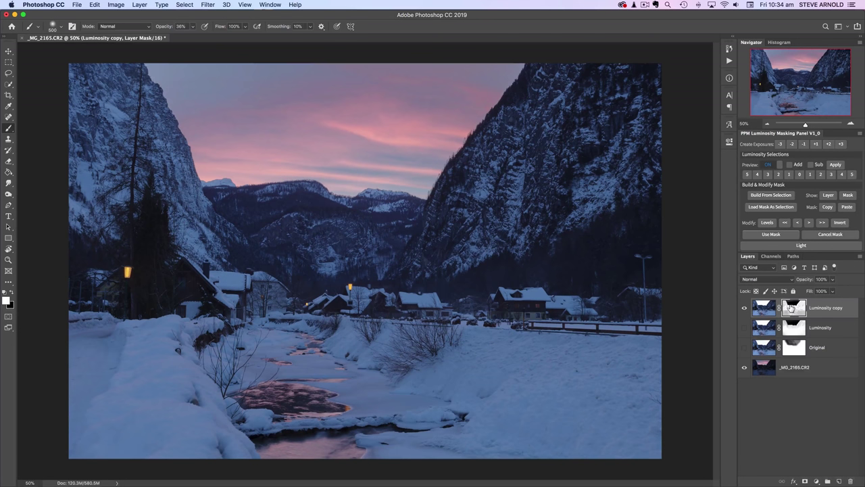
{"action": "left_click_drag", "start_coordinate": [788, 304], "coordinate": [855, 481]}
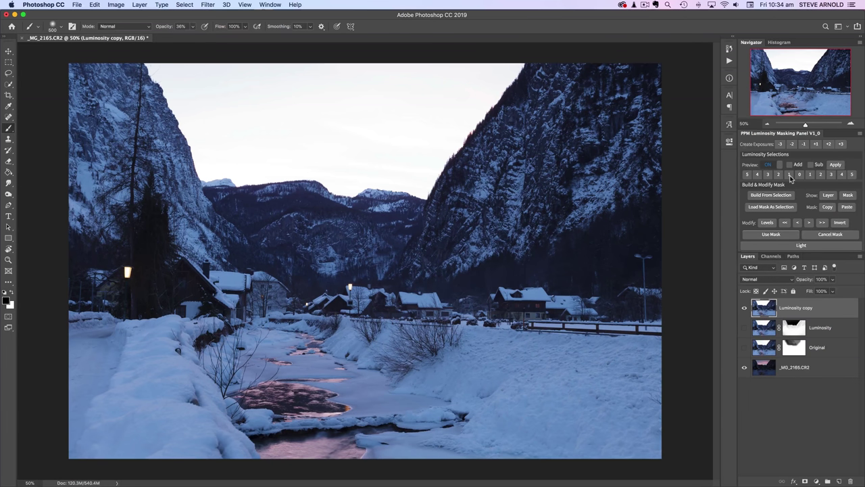
Build a level 1 darks mask preview and adjust it with Levels, using black input 33 and white input 239 and brightening the midtones.
{"action": "left_click", "coordinate": [789, 175]}
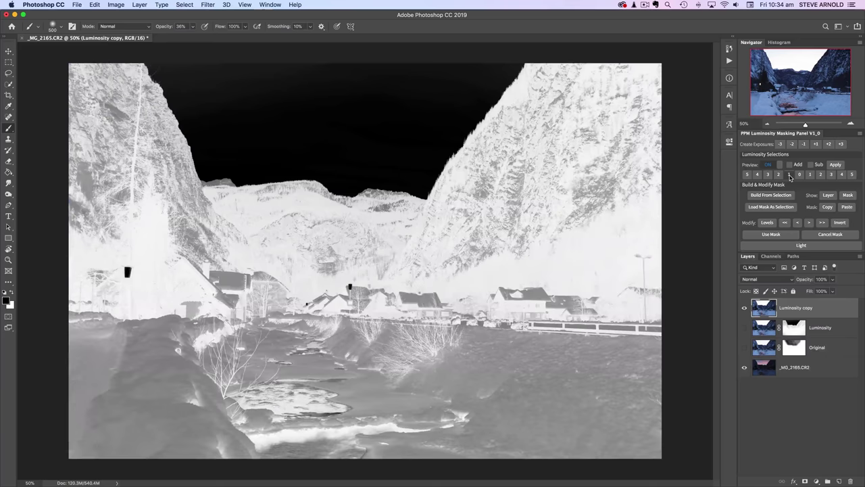
{"action": "left_click", "coordinate": [768, 223]}
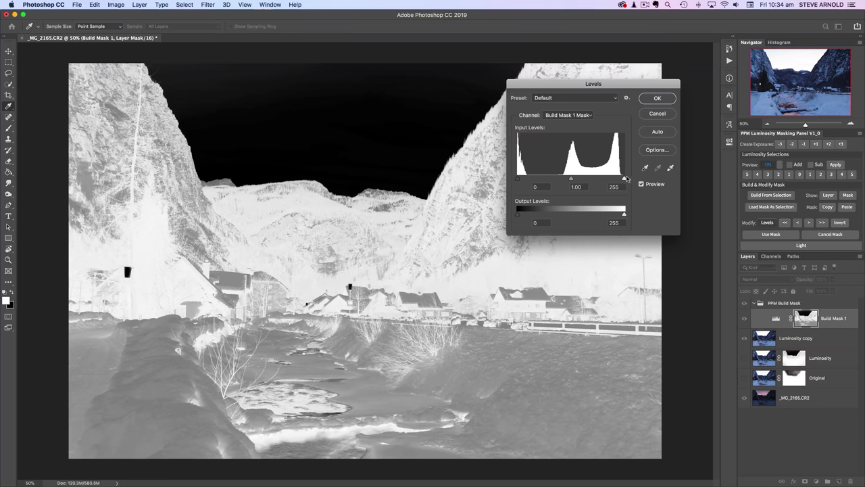
{"action": "left_click_drag", "start_coordinate": [625, 177], "coordinate": [574, 180]}
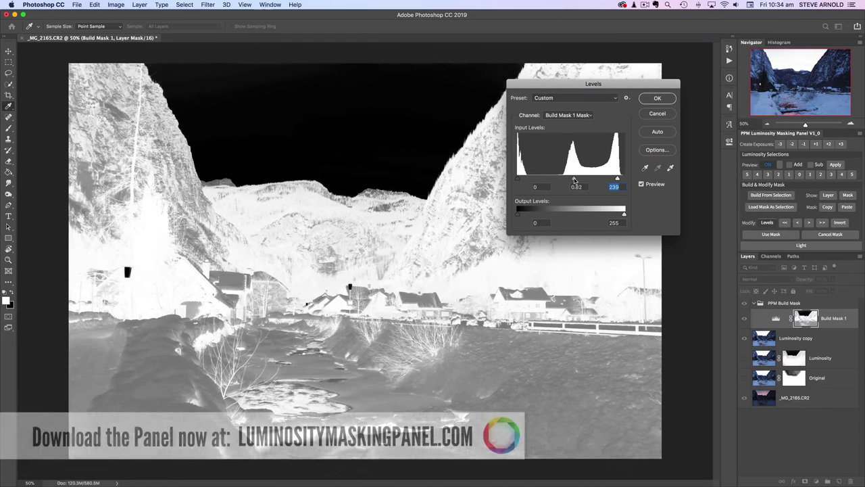
{"action": "left_click_drag", "start_coordinate": [518, 178], "coordinate": [586, 180]}
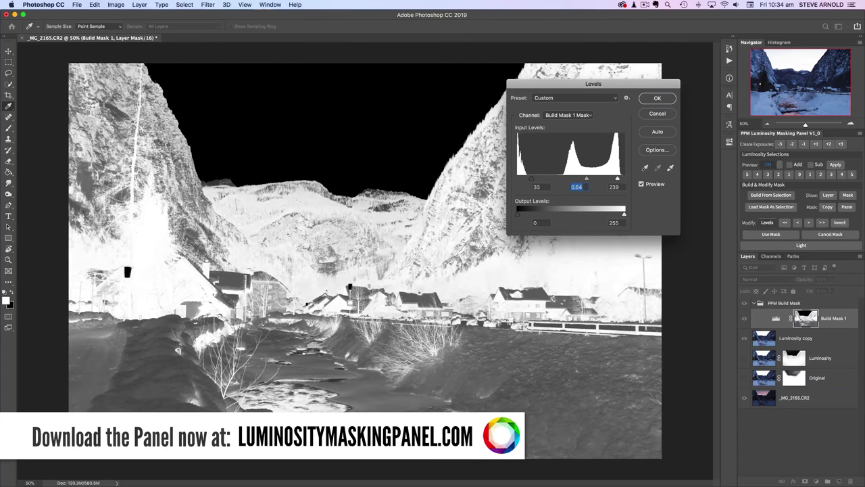
{"action": "left_click_drag", "start_coordinate": [612, 85], "coordinate": [629, 72]}
{"action": "mouse_move", "coordinate": [634, 165]}
{"action": "left_mouse_down"}
{"action": "mouse_move", "coordinate": [542, 168]}
{"action": "mouse_move", "coordinate": [627, 167]}
{"action": "left_mouse_up"}
{"action": "left_click", "coordinate": [688, 86]}
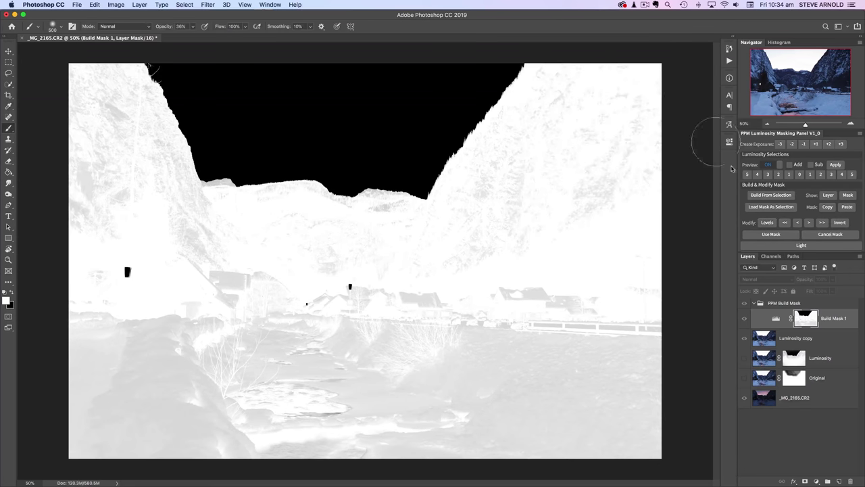
Try the Levels-adjusted darks mask on the Luminosity copy layer, and delete that mask.
{"action": "left_click", "coordinate": [765, 235]}
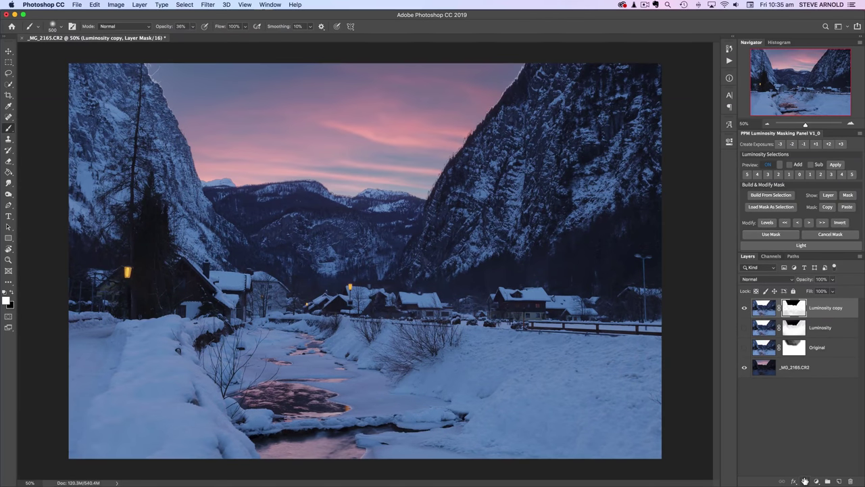
{"action": "left_click_drag", "start_coordinate": [795, 312], "coordinate": [850, 480]}
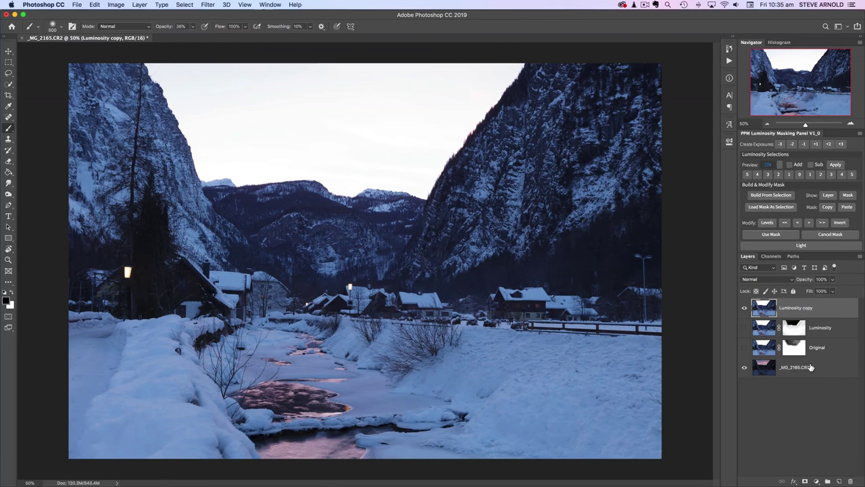